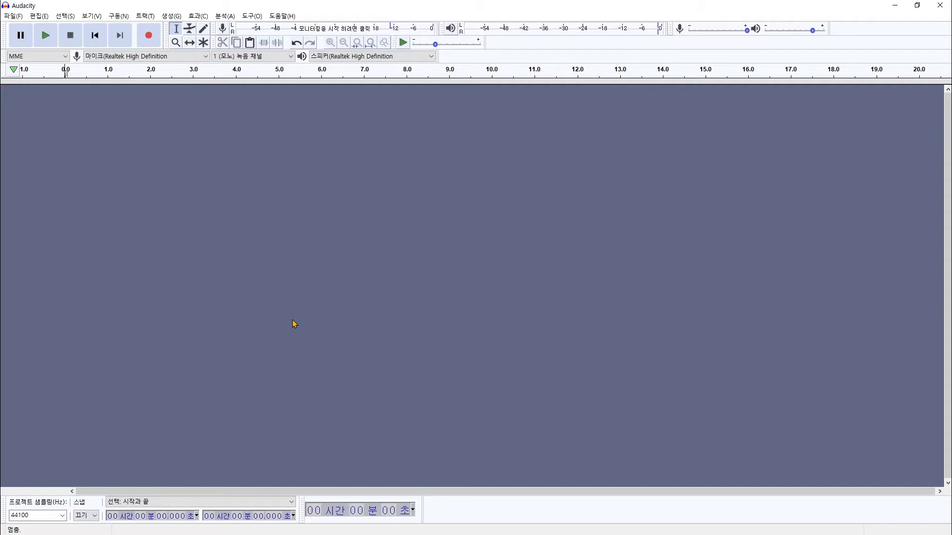
Record about 8 seconds of mono microphone audio and duplicate the whole clip onto a second track
click(149, 36)
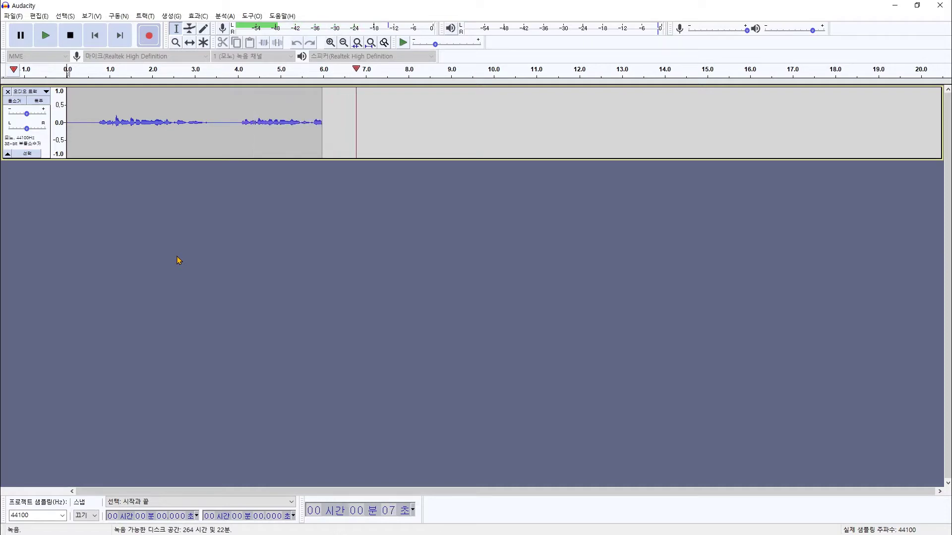
click(70, 35)
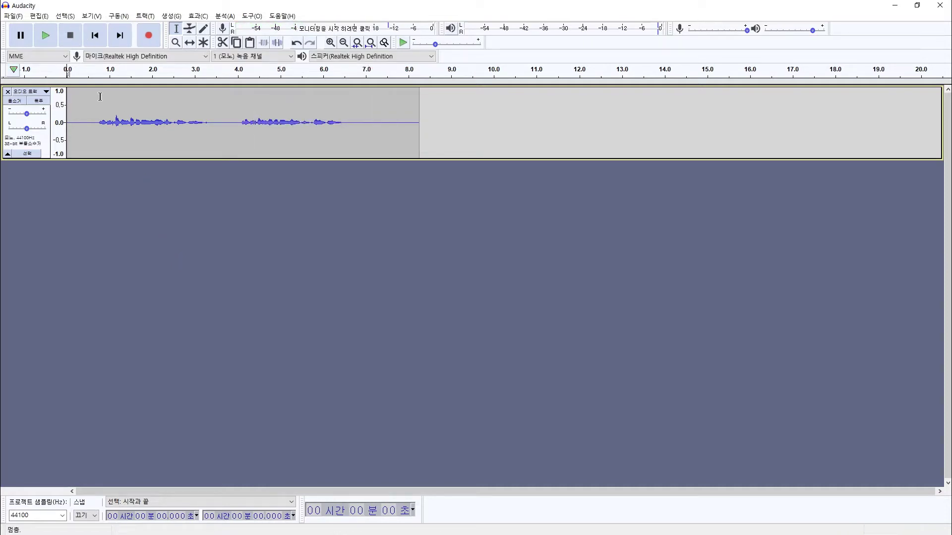
click(122, 143)
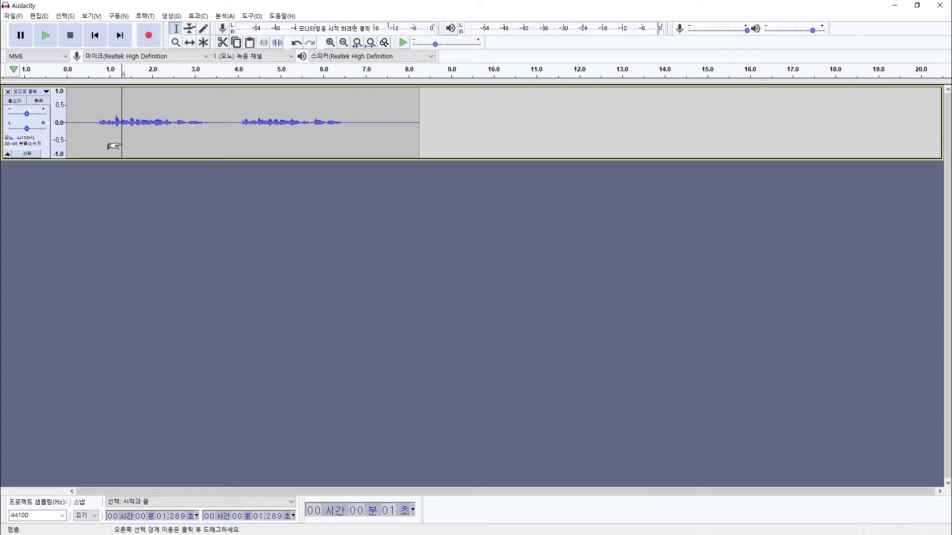
double_click(121, 142)
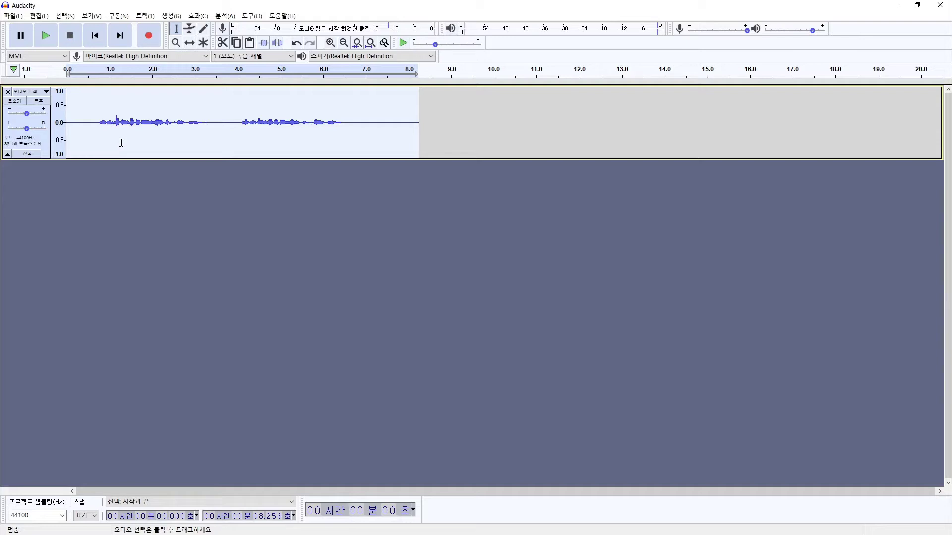
key(ctrl+d)
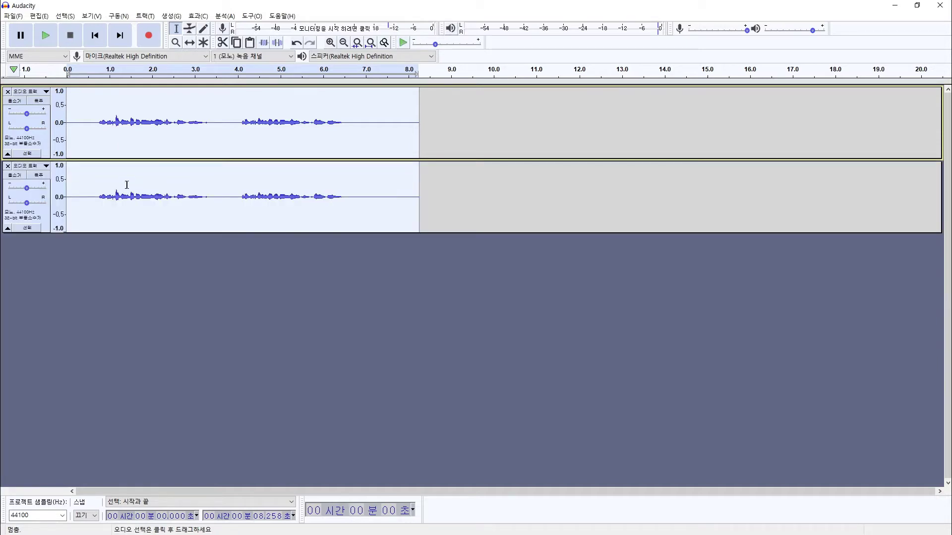
Fit both tracks to the window's height and the whole project to its width
key(ctrl+shift+f)
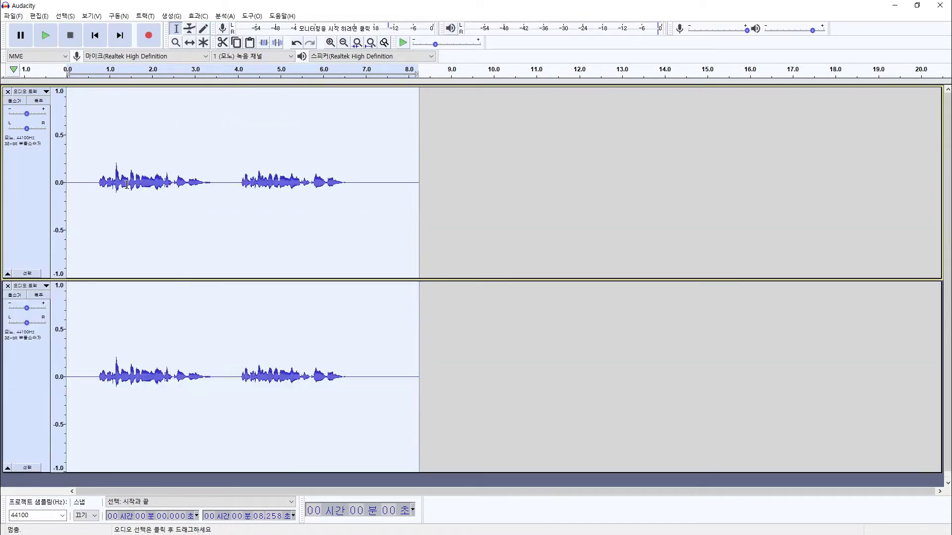
click(370, 43)
click(254, 334)
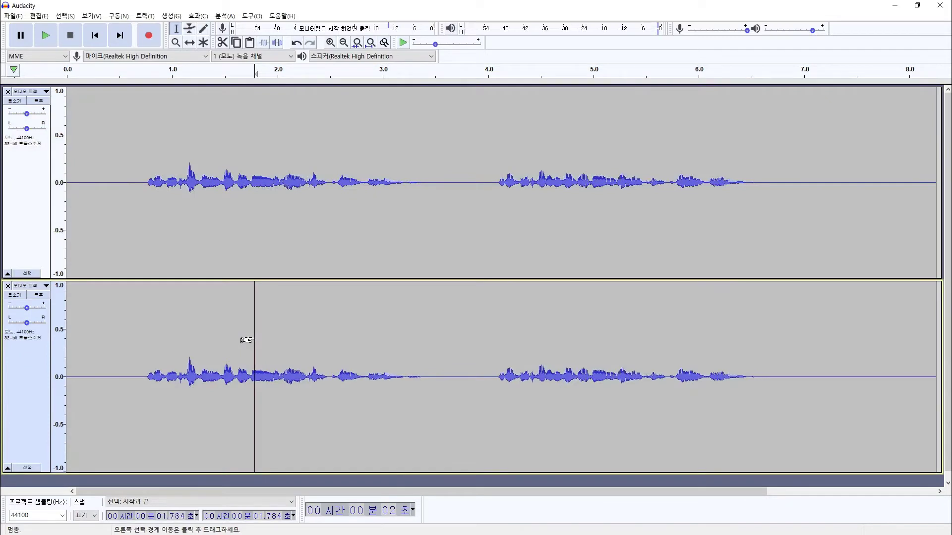
Switch the waveform display of both tracks to the dB scale
click(144, 209)
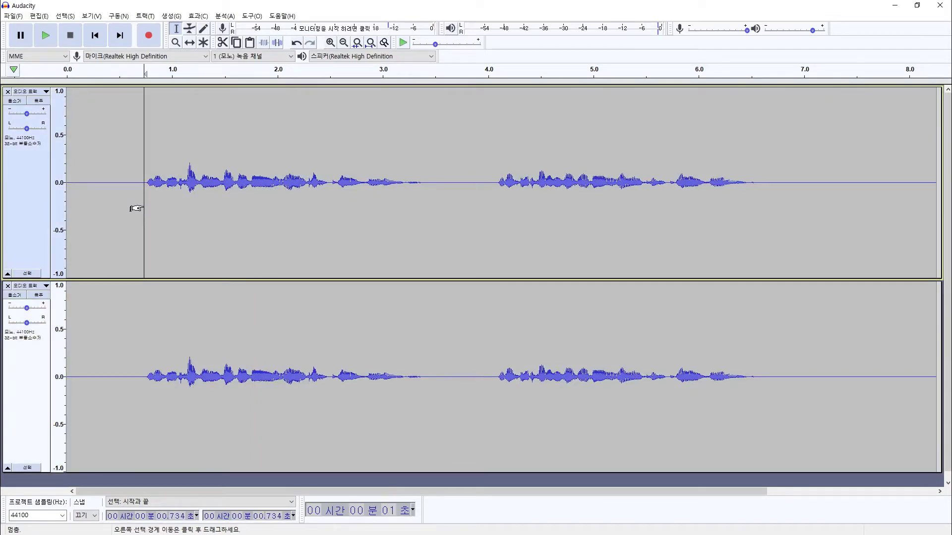
right_click(57, 146)
click(77, 167)
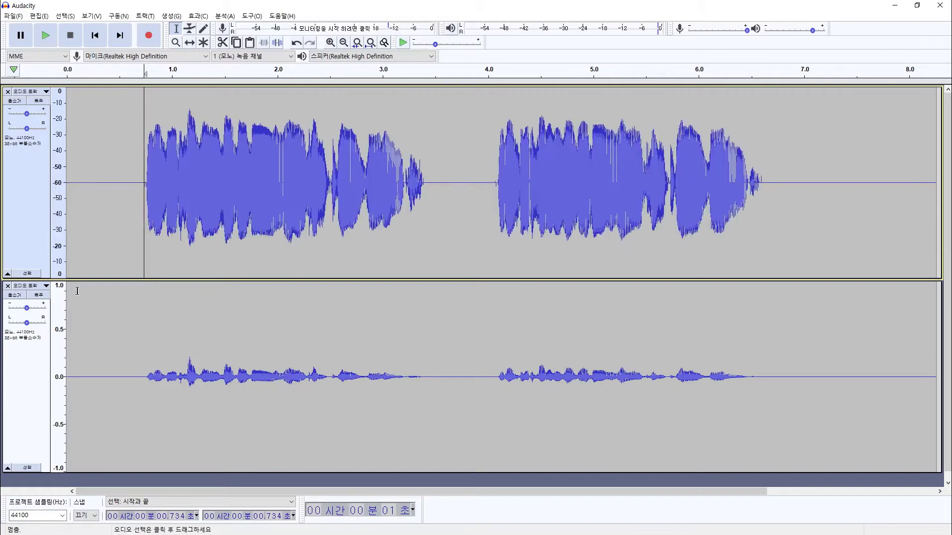
right_click(56, 313)
click(81, 331)
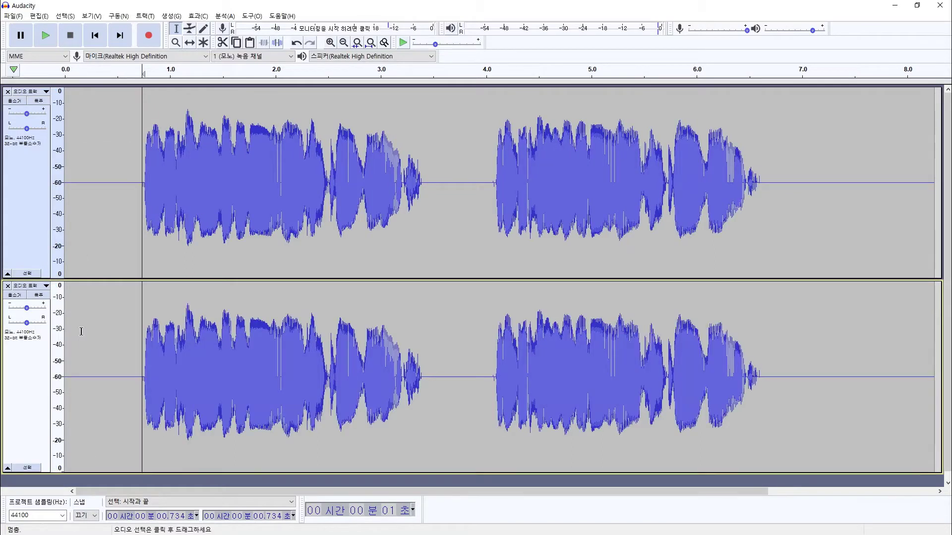
Normalize all audio in both tracks to a peak amplitude of -1.0 dB with DC offset removal
click(105, 199)
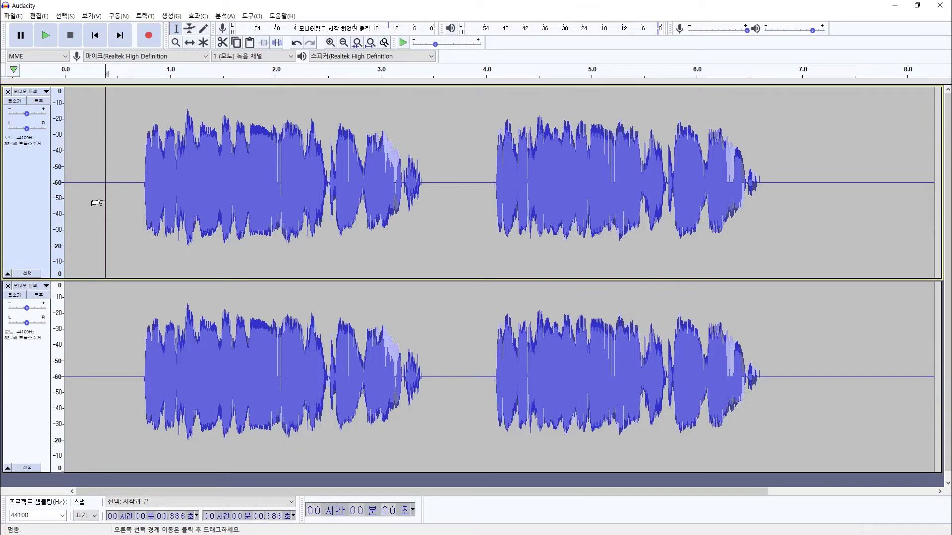
key(ctrl+a)
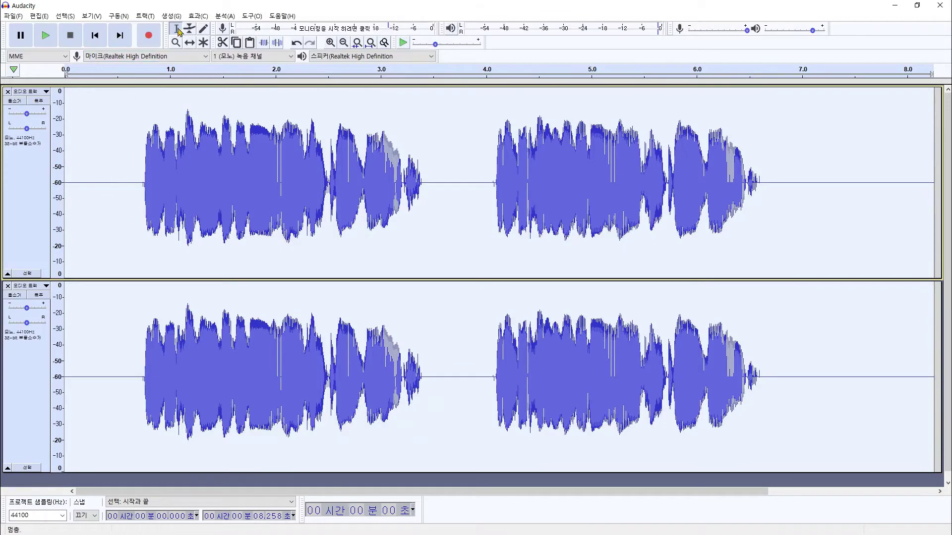
click(197, 16)
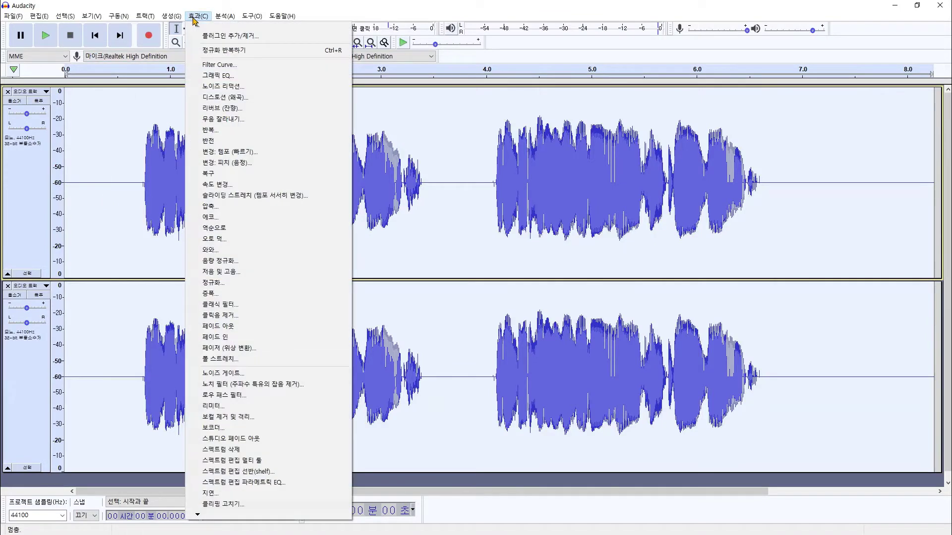
click(253, 284)
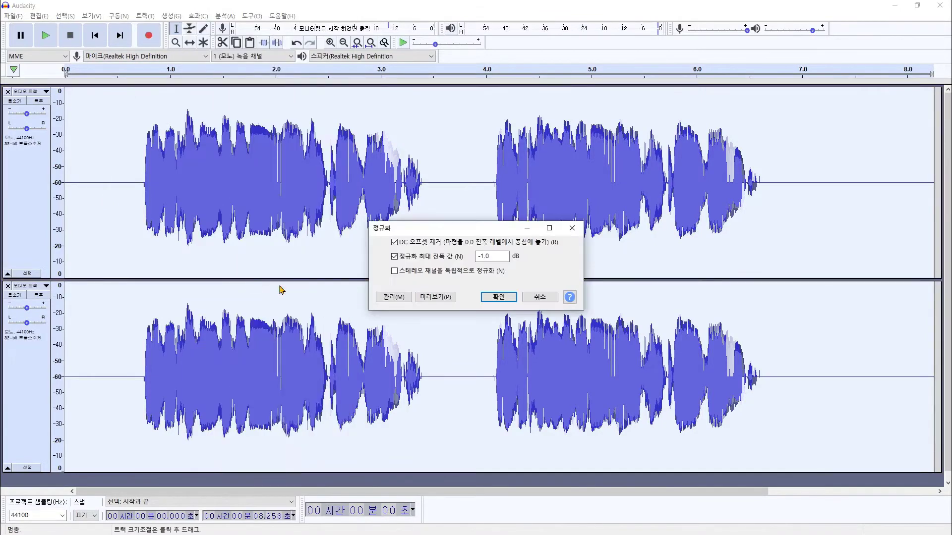
click(494, 297)
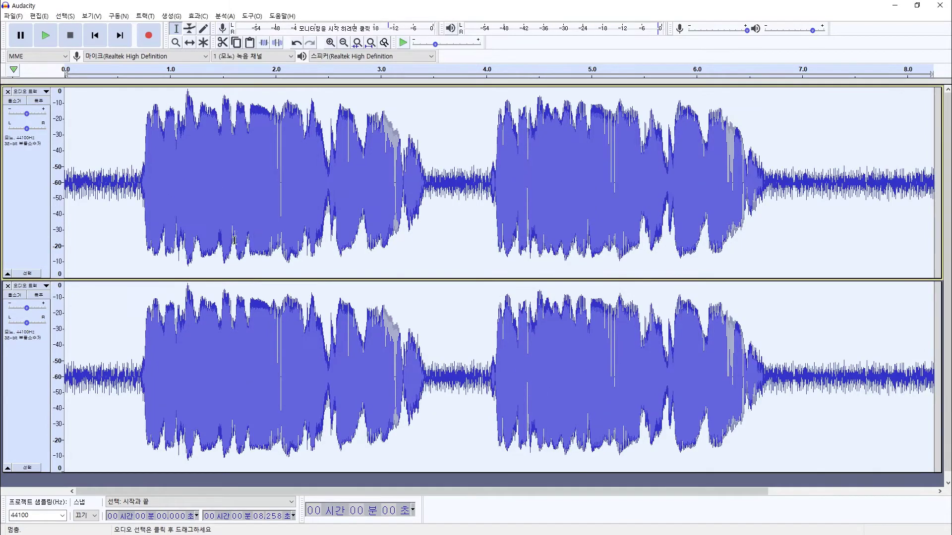
Inspect the background noise around the speech in the upper track and play the recording from near its start
click(163, 221)
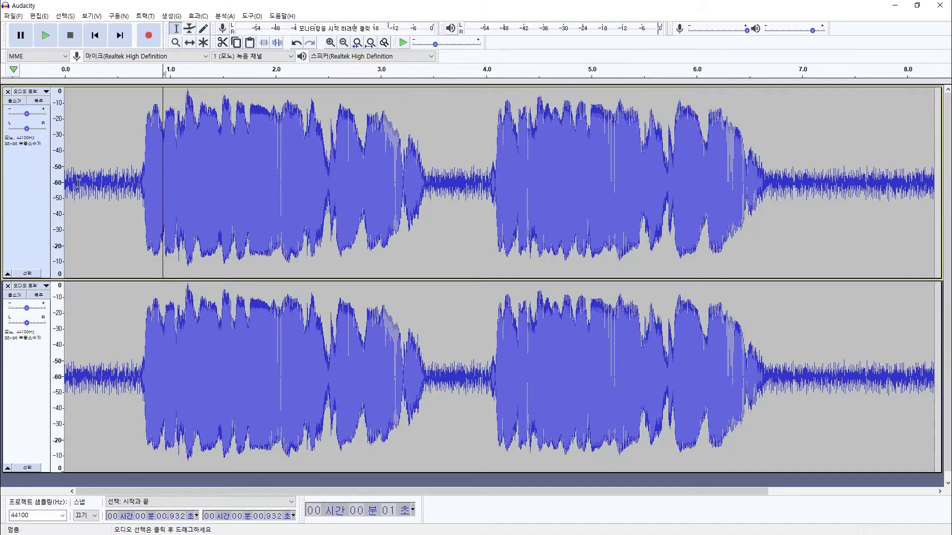
drag(74, 183, 118, 187)
drag(446, 193, 492, 195)
drag(789, 197, 915, 197)
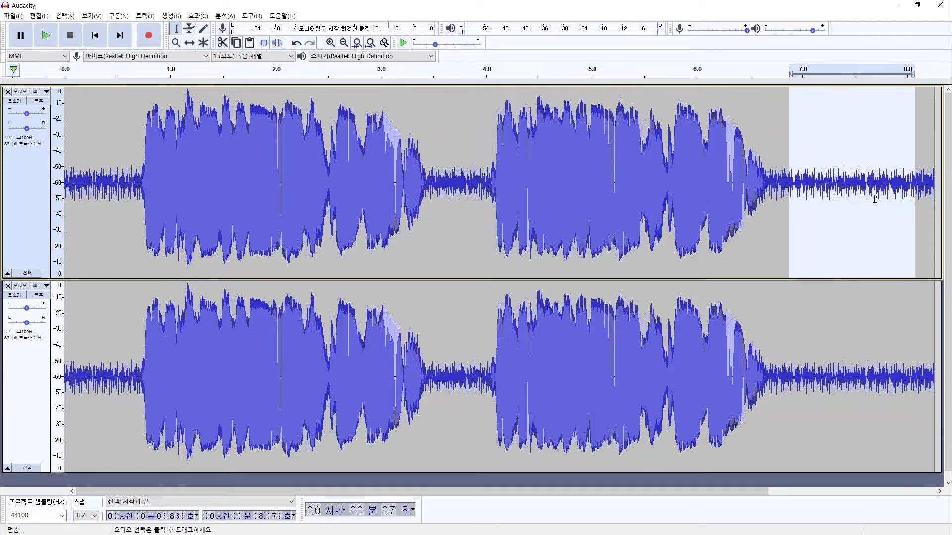
click(80, 214)
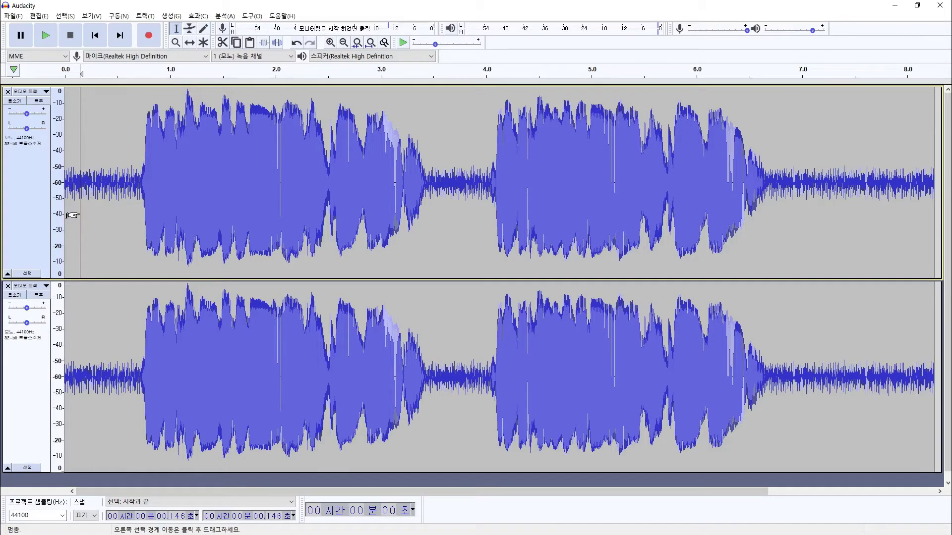
key(space)
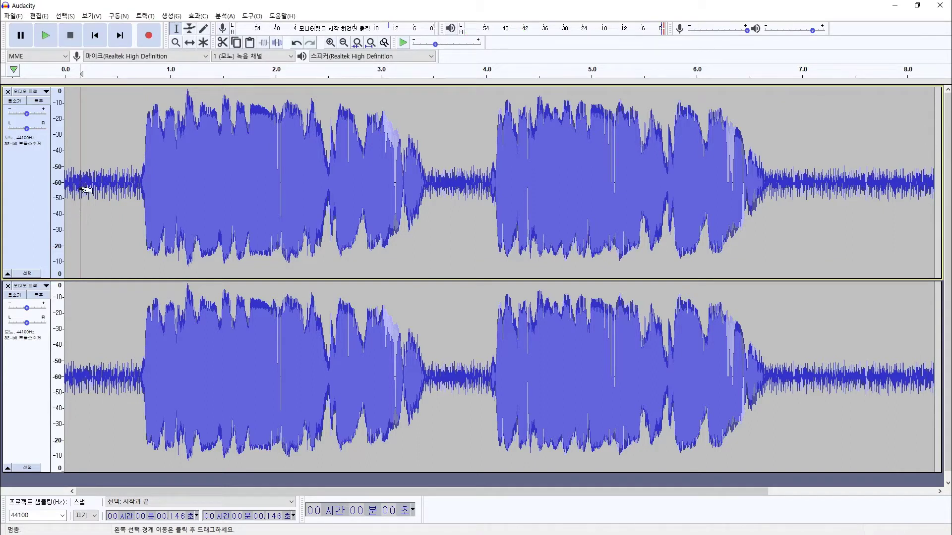
Highlight in turn the noise-only sections before, between and after the spoken phrases in the upper track
click(103, 184)
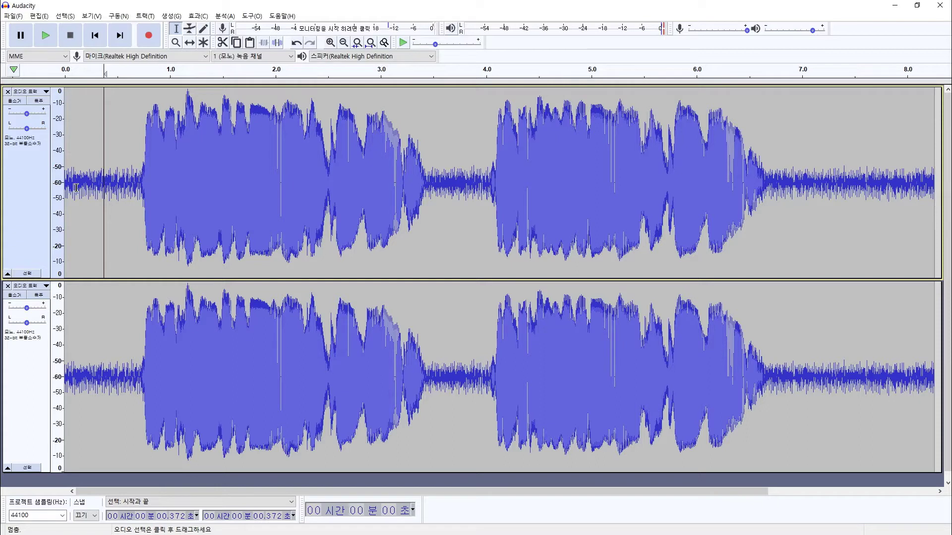
drag(72, 187, 133, 187)
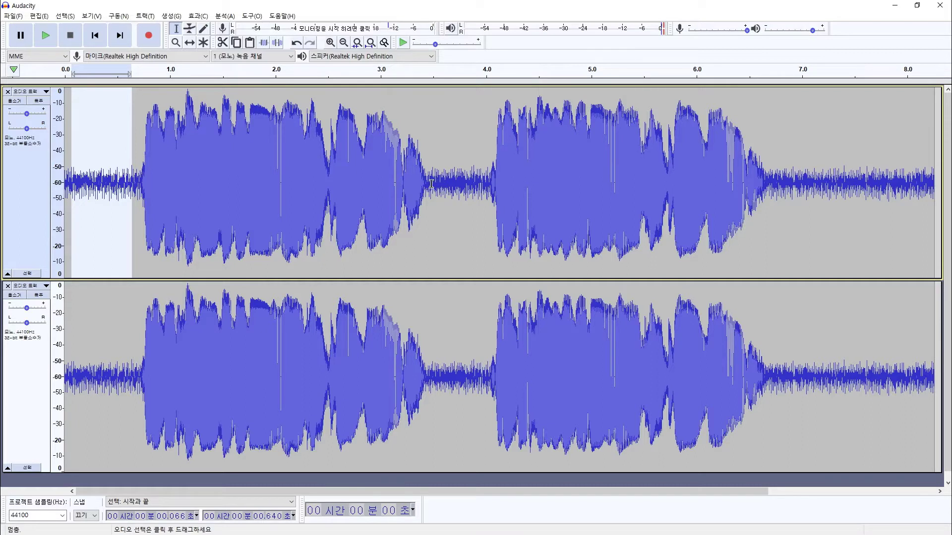
drag(431, 184, 493, 184)
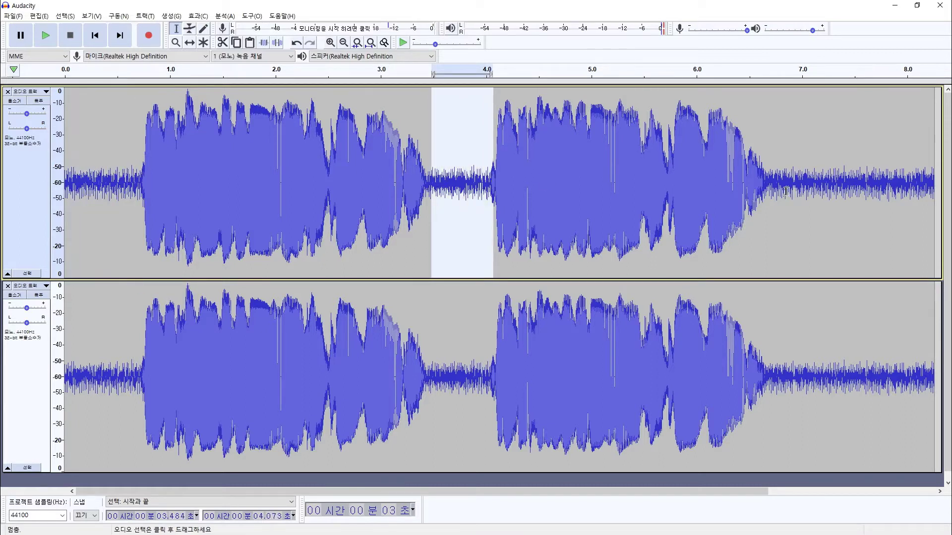
drag(787, 191, 932, 195)
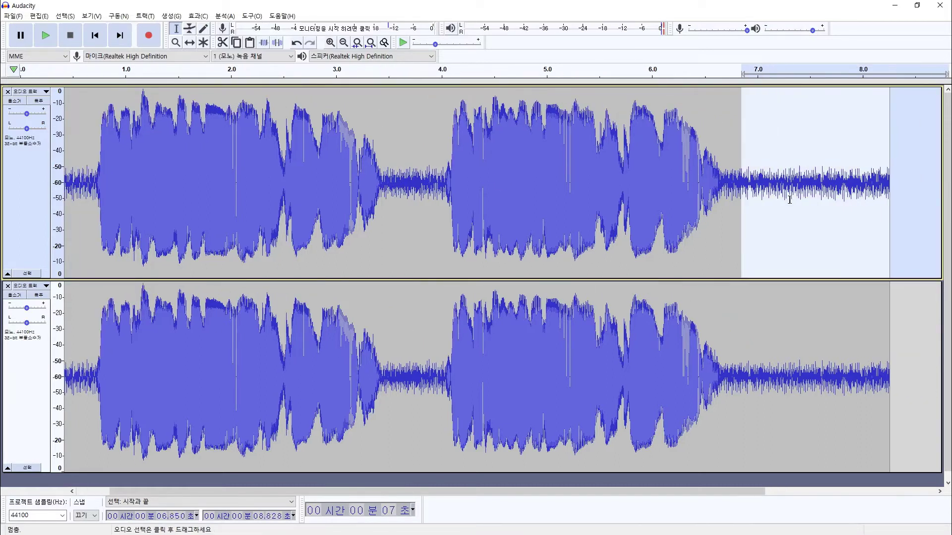
click(758, 199)
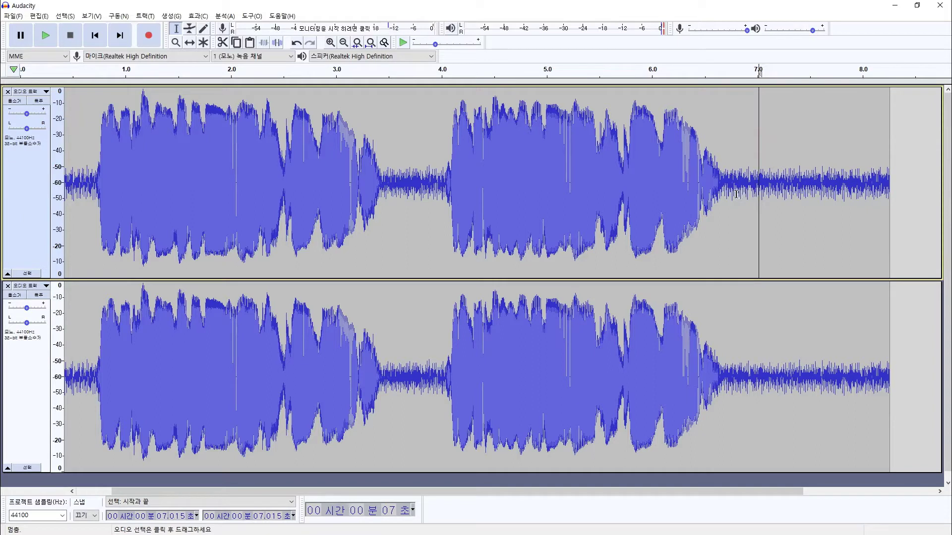
Select the upper track's trailing noise-only section from about 6.8 to 8.15 seconds and open Noise Reduction
drag(736, 194, 877, 191)
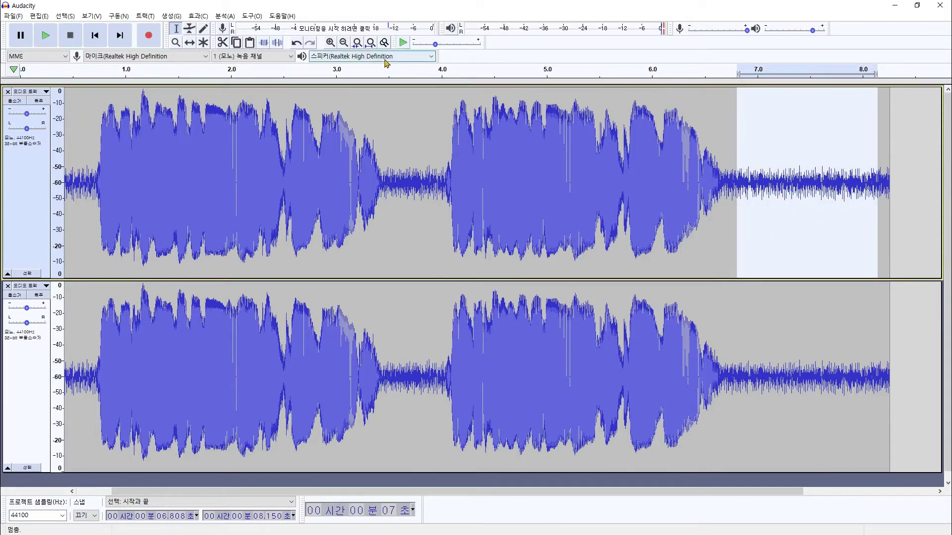
click(199, 17)
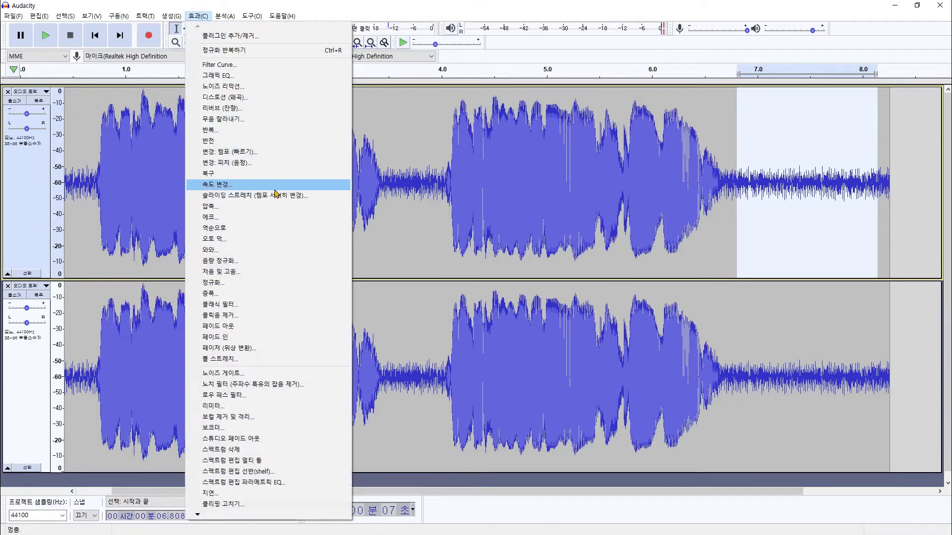
click(252, 90)
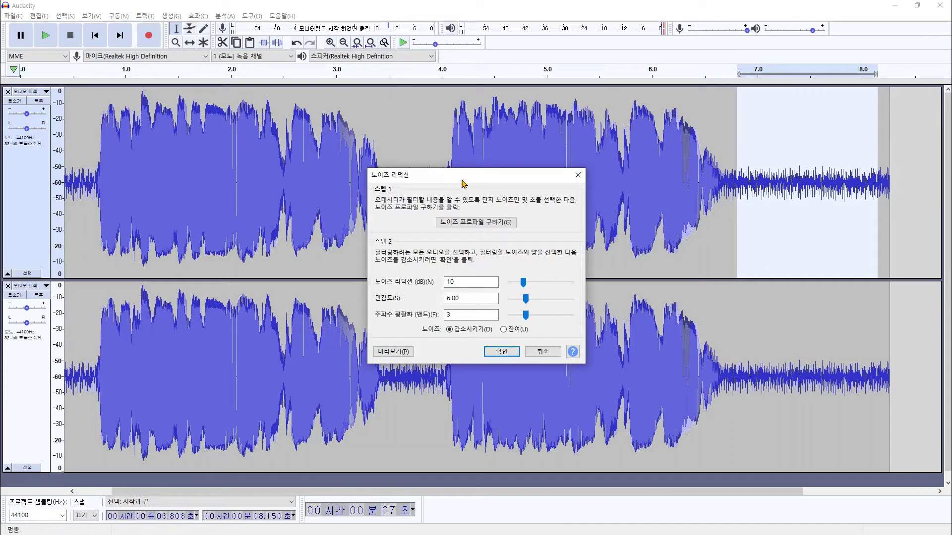
click(511, 197)
drag(734, 155, 741, 208)
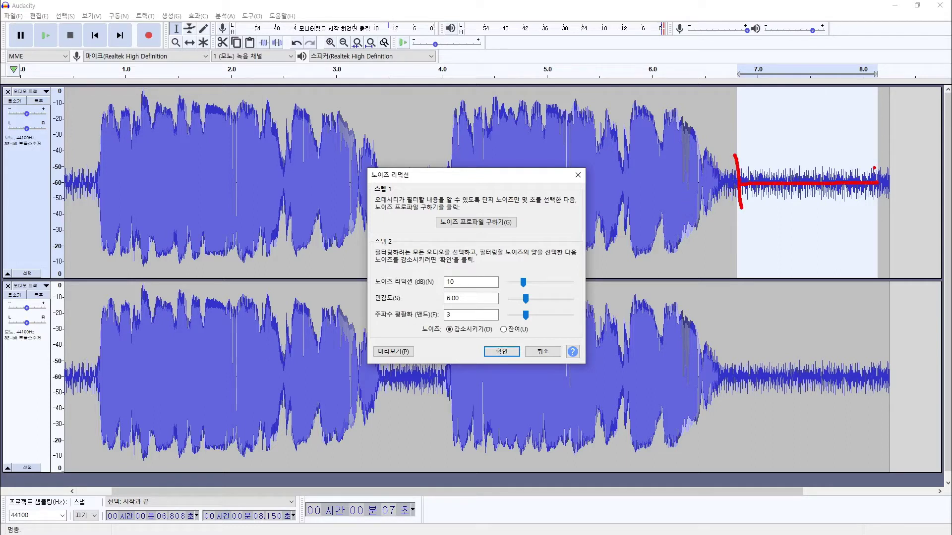
mouse_move(874, 168)
mouse_down()
mouse_move(876, 205)
mouse_move(603, 201)
mouse_move(498, 218)
mouse_move(518, 228)
mouse_up()
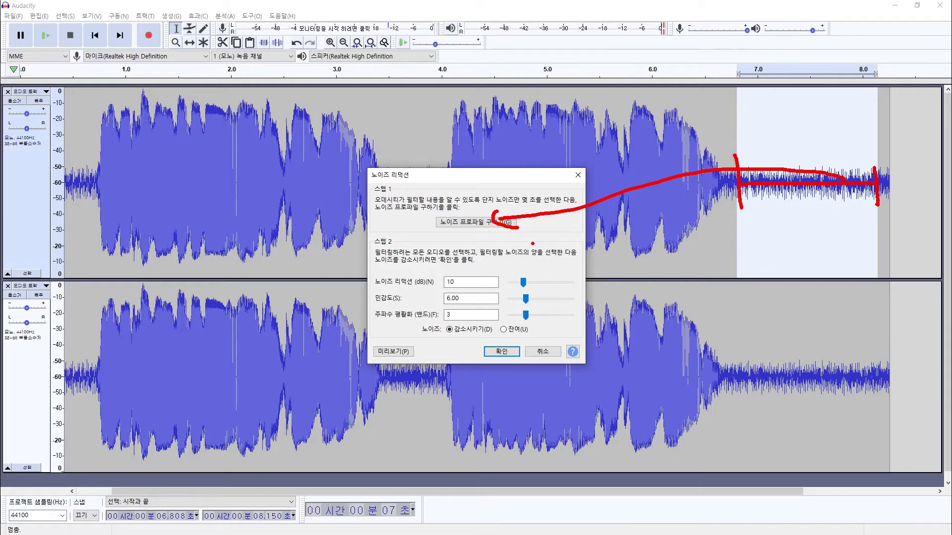
drag(373, 249, 402, 248)
mouse_move(481, 224)
mouse_down()
mouse_move(477, 260)
mouse_move(489, 248)
mouse_up()
drag(374, 291, 446, 286)
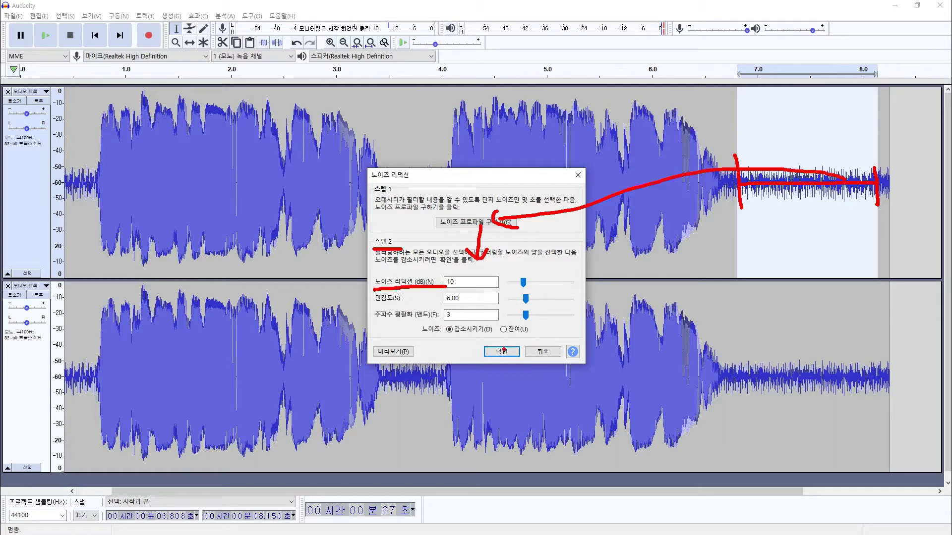
key(Escape)
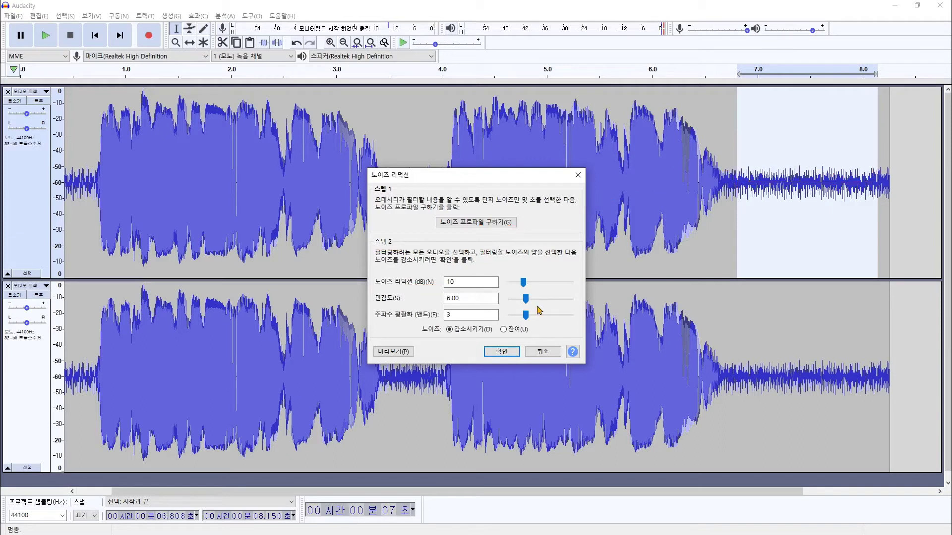
Capture the noise profile from the selected noise-only section
click(497, 223)
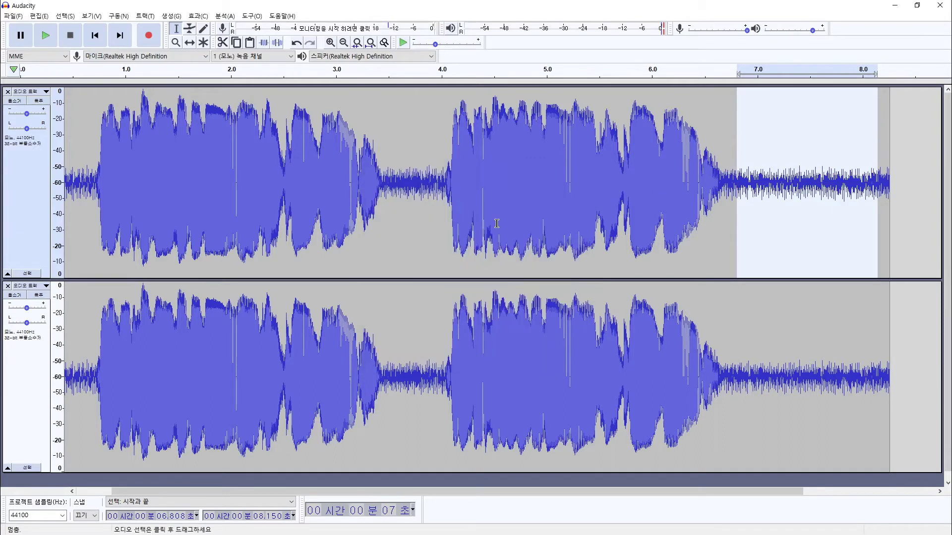
Apply Noise Reduction to the entire upper track with 10 dB reduction, sensitivity 6.00 and frequency smoothing 3
click(525, 184)
double_click(515, 185)
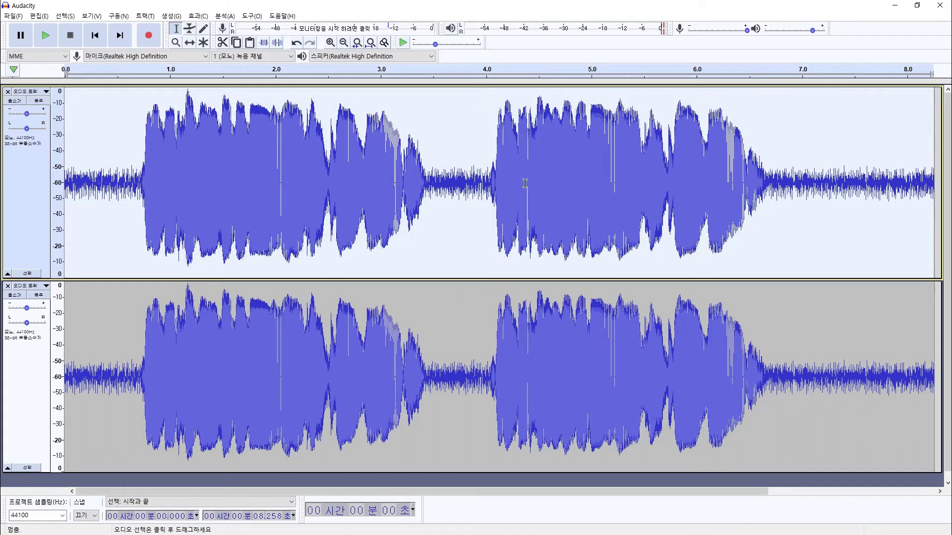
click(207, 17)
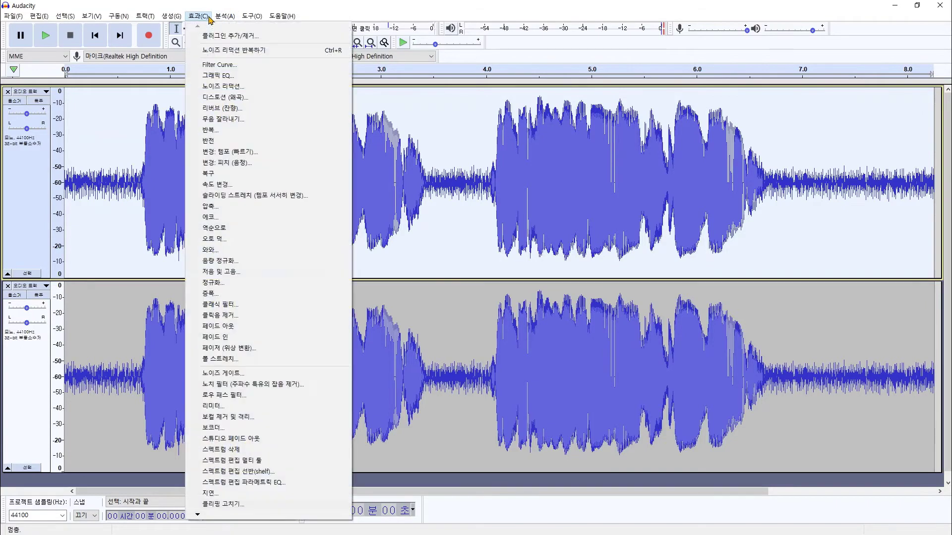
click(237, 87)
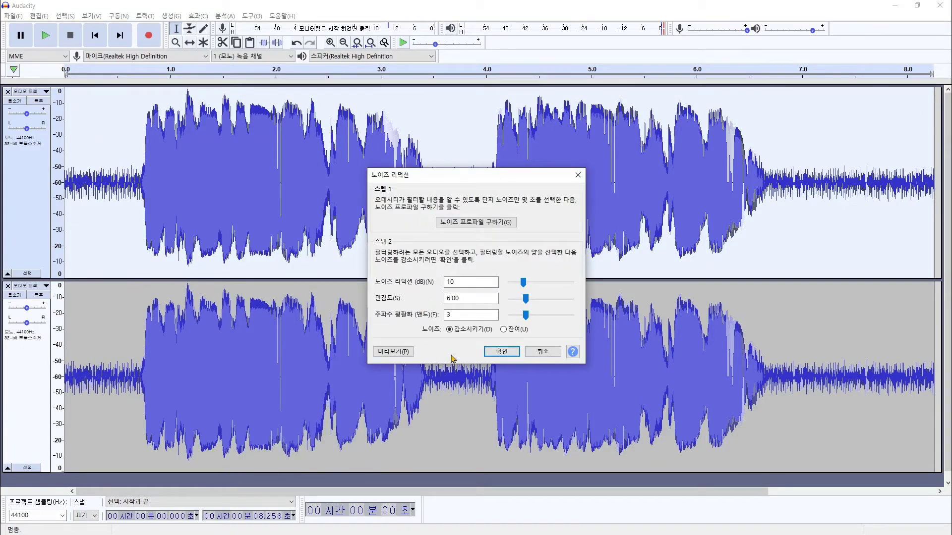
click(502, 352)
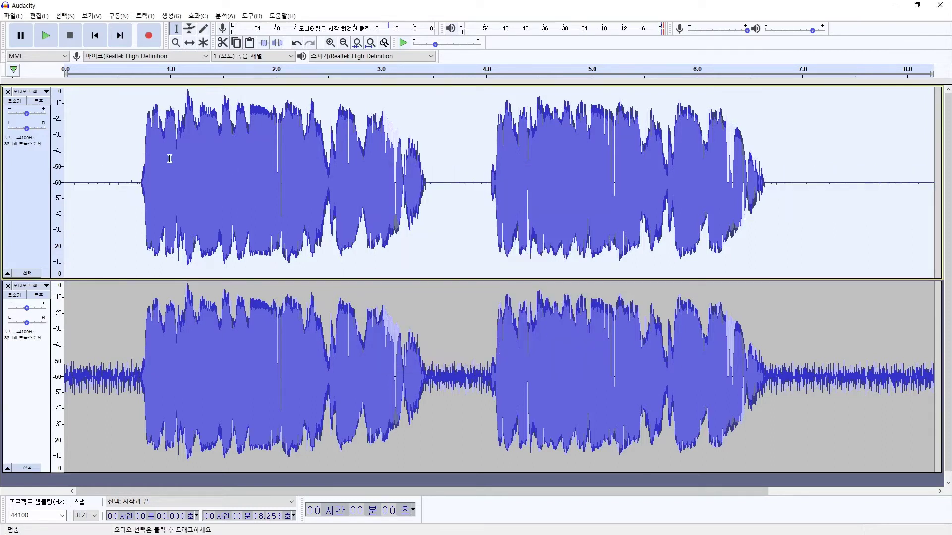
Mark the noise-reduced gaps before, between and after the phrases in the upper track, and clear the marks
mouse_move(64, 187)
mouse_down()
mouse_move(122, 191)
mouse_move(131, 180)
mouse_up()
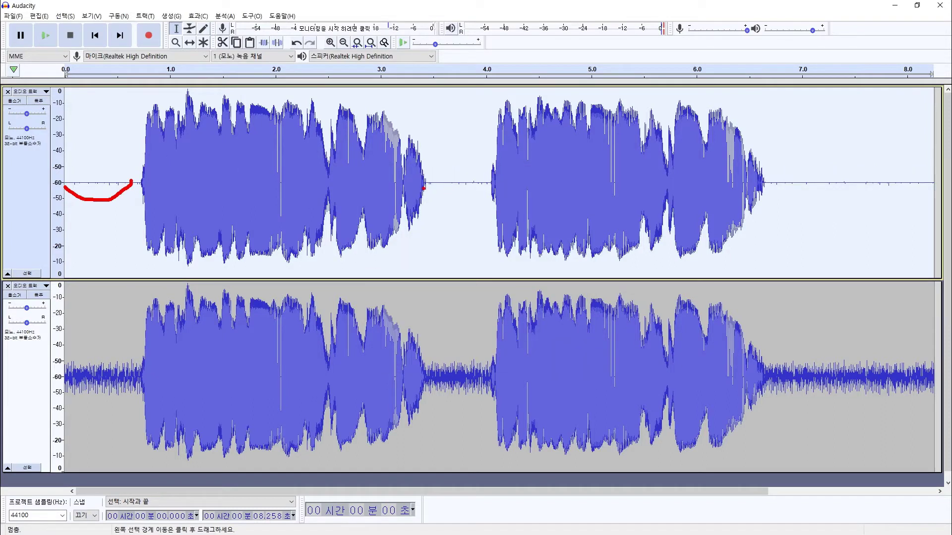
mouse_move(424, 188)
mouse_down()
mouse_move(454, 204)
mouse_move(498, 190)
mouse_up()
mouse_move(783, 188)
mouse_down()
mouse_move(805, 198)
mouse_move(903, 198)
mouse_move(917, 188)
mouse_up()
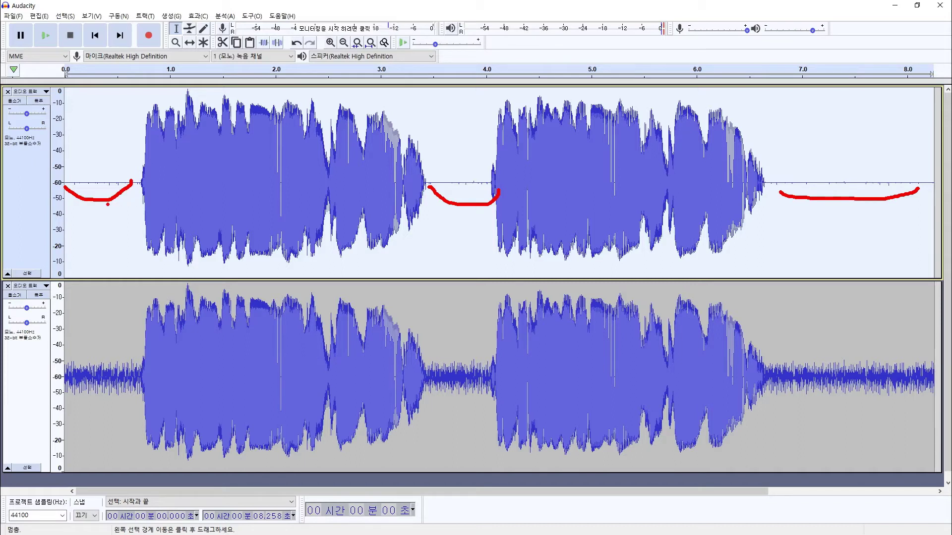
key(Escape)
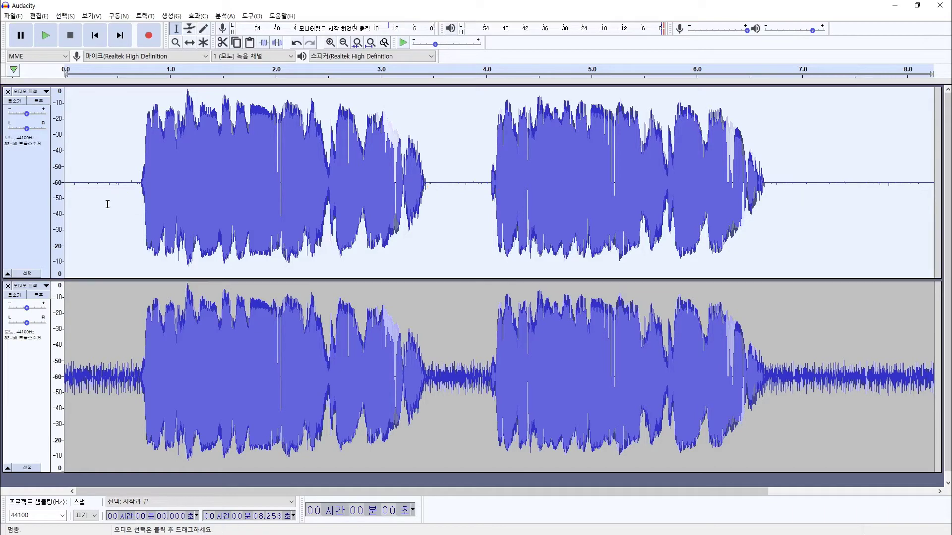
Apply a Noise Gate to the upper track with -12 dB level reduction, -48 dB threshold and 250 ms attack/decay
click(197, 16)
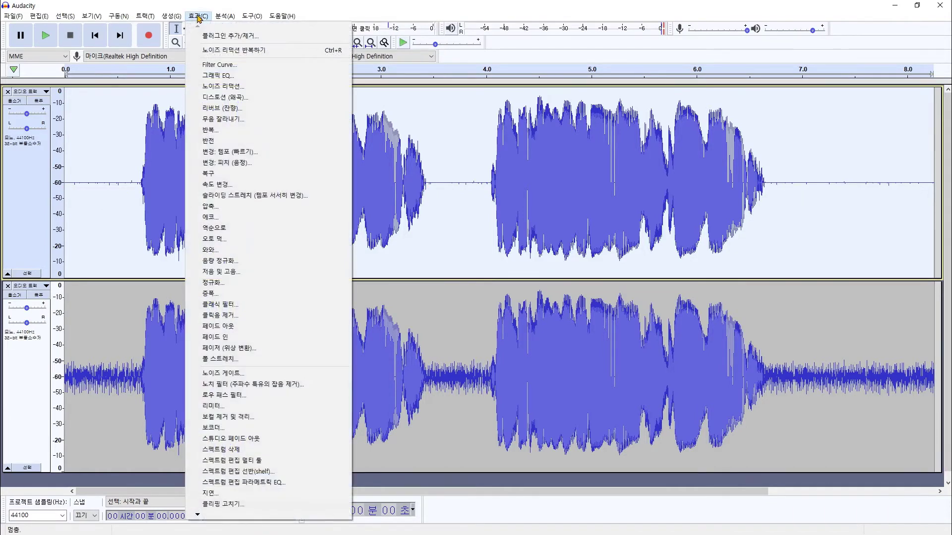
click(280, 375)
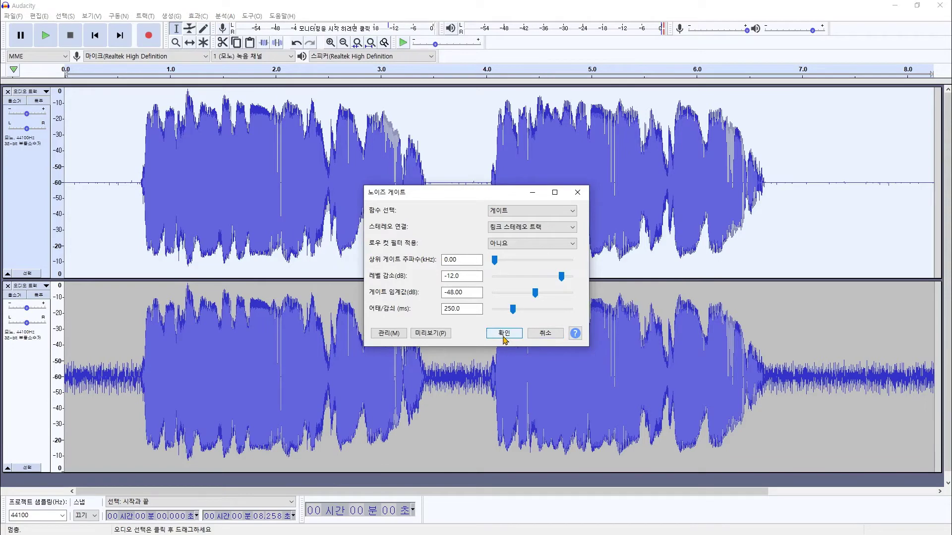
click(504, 334)
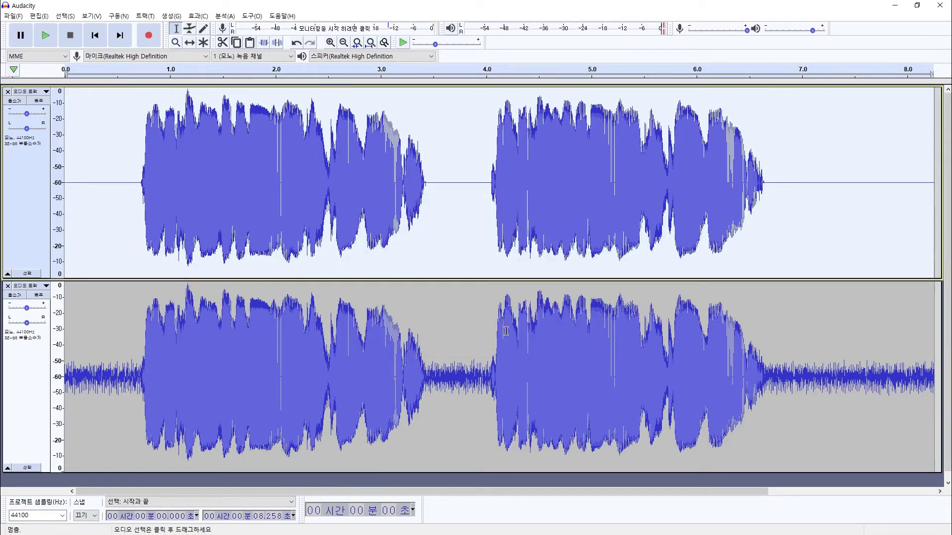
Examine the gated gaps around the spoken phrases in the upper track by marking each one, and clear the marks
key(space)
mouse_move(69, 194)
mouse_down()
mouse_move(80, 203)
mouse_move(149, 202)
mouse_up()
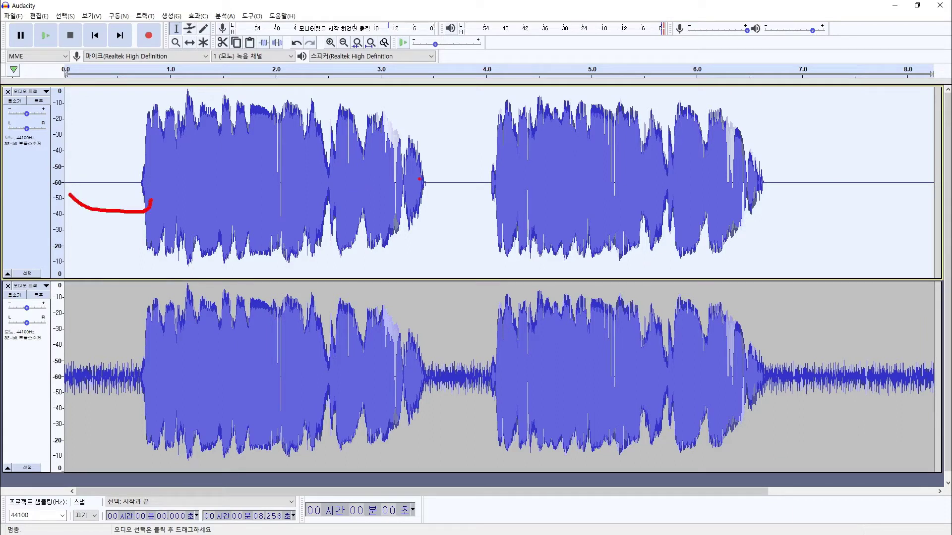
mouse_move(424, 191)
mouse_down()
mouse_move(483, 201)
mouse_move(489, 191)
mouse_up()
mouse_move(781, 190)
mouse_down()
mouse_move(828, 197)
mouse_move(906, 186)
mouse_up()
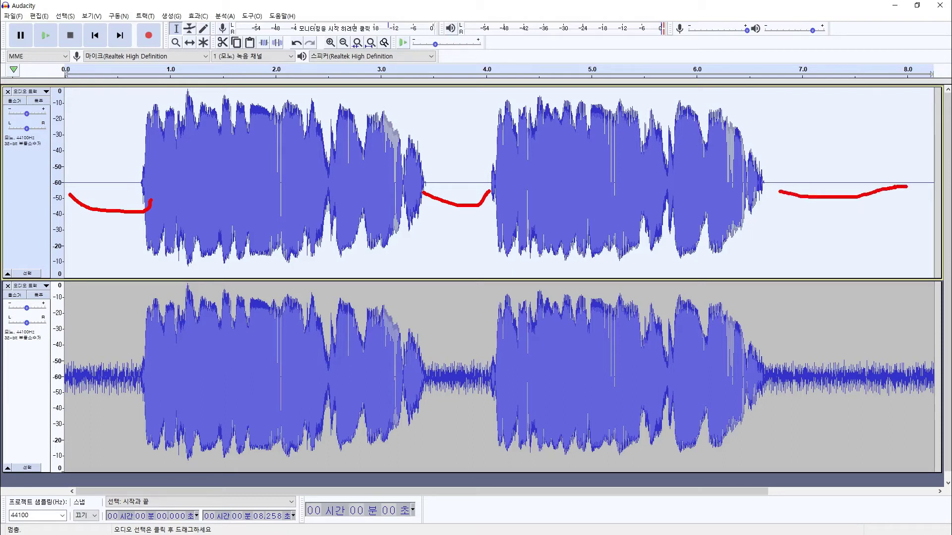
key(Escape)
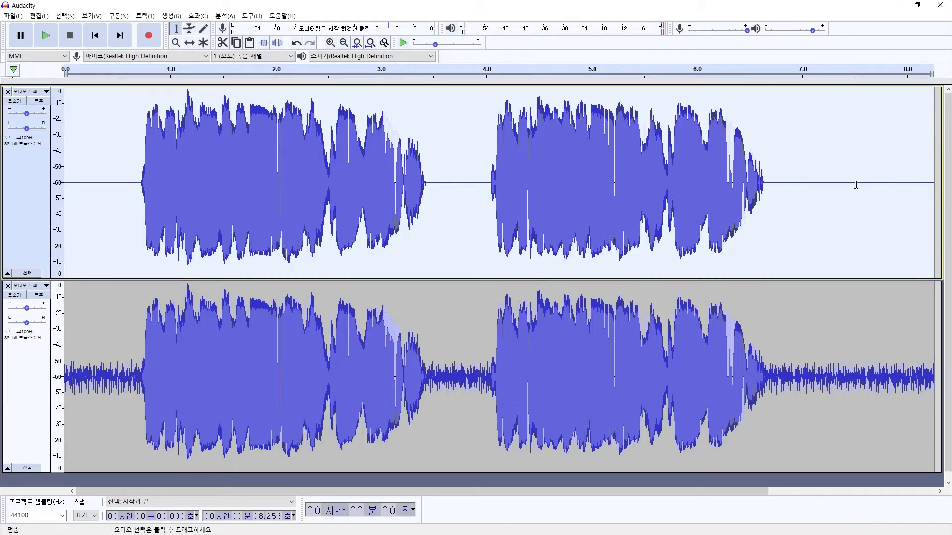
Silence the residual noise just after the first phrase in the upper track, from about 3.418 to 3.479 seconds
click(435, 196)
click(425, 196)
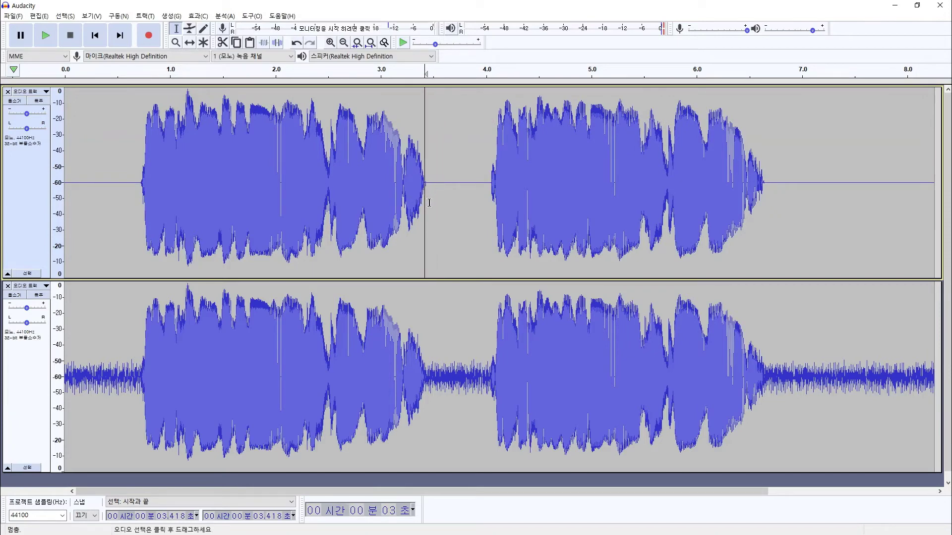
key(ctrl+1)
key(ctrl+1)
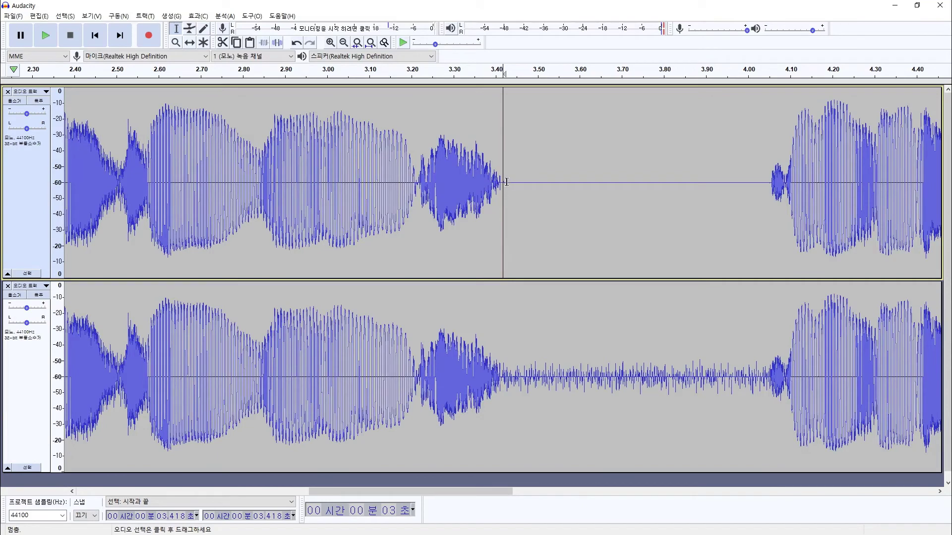
drag(507, 182, 549, 185)
click(534, 187)
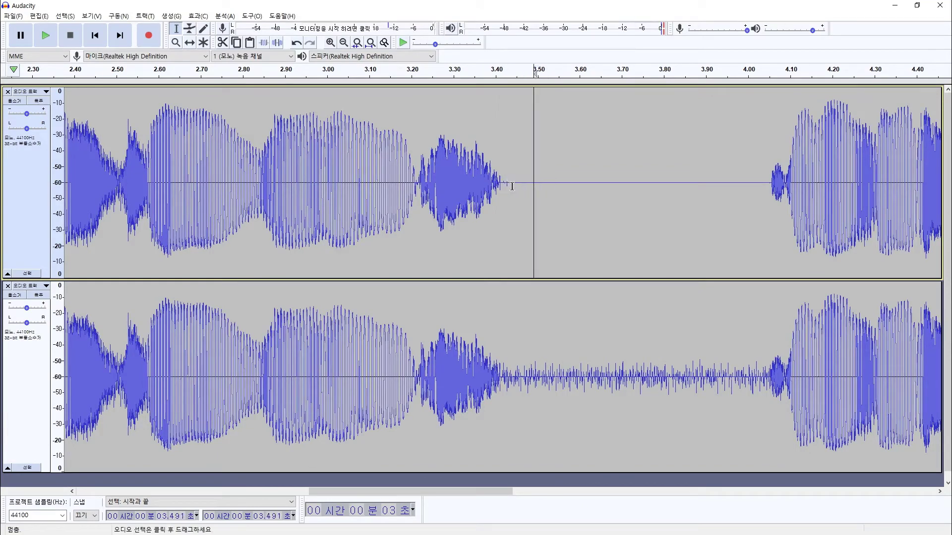
drag(503, 187, 528, 188)
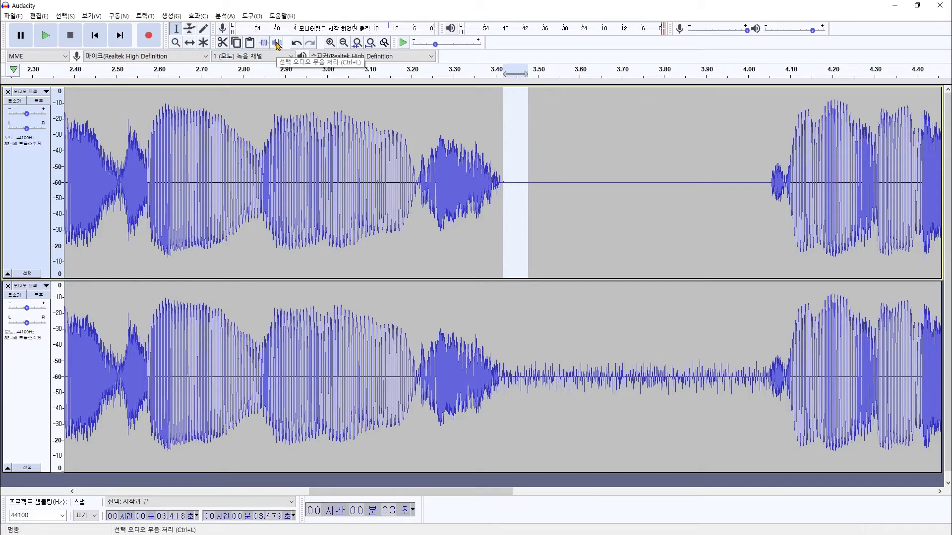
click(278, 45)
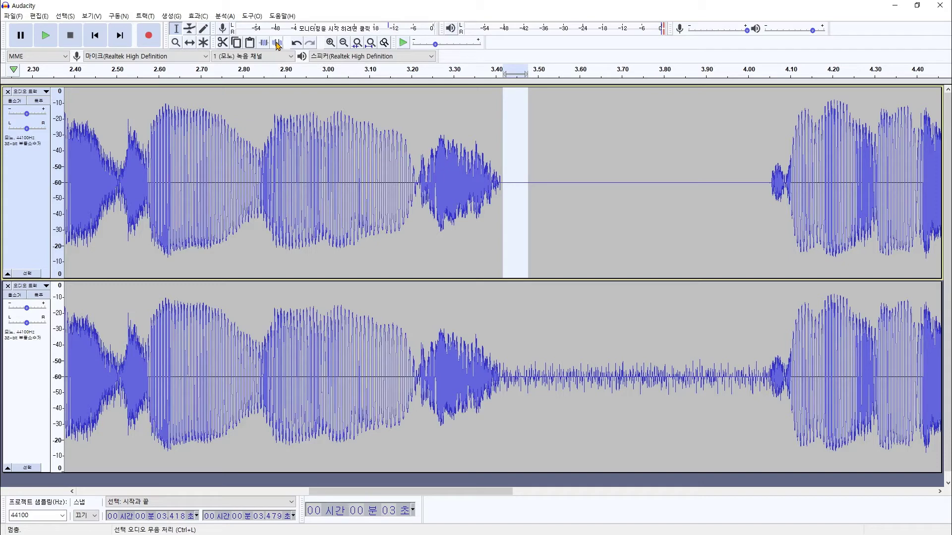
click(522, 182)
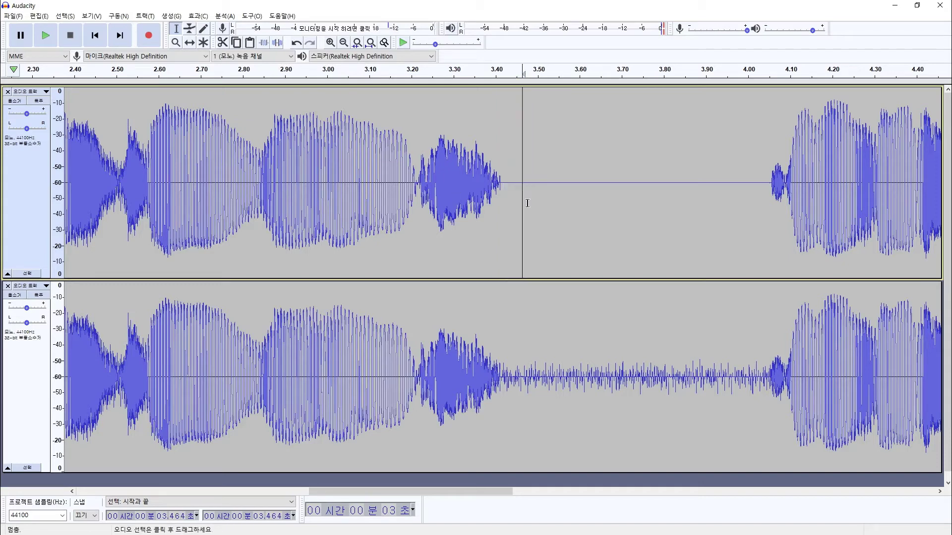
key(ctrl+f)
Select the whole upper track and mark its loudest peak against the quieter end of the first phrase
double_click(412, 153)
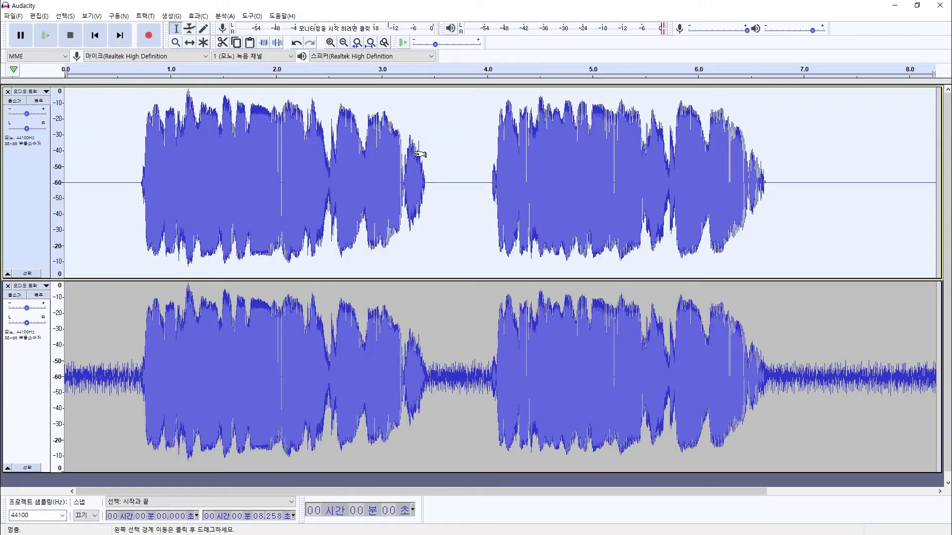
key(space)
mouse_move(191, 93)
mouse_down()
mouse_move(214, 89)
mouse_move(204, 103)
mouse_move(213, 115)
mouse_up()
drag(216, 102, 216, 114)
click(221, 115)
mouse_move(408, 144)
mouse_down()
mouse_move(432, 148)
mouse_move(418, 147)
mouse_move(429, 131)
mouse_move(405, 106)
mouse_move(427, 105)
mouse_move(416, 126)
mouse_move(434, 124)
mouse_move(435, 111)
mouse_move(427, 123)
mouse_up()
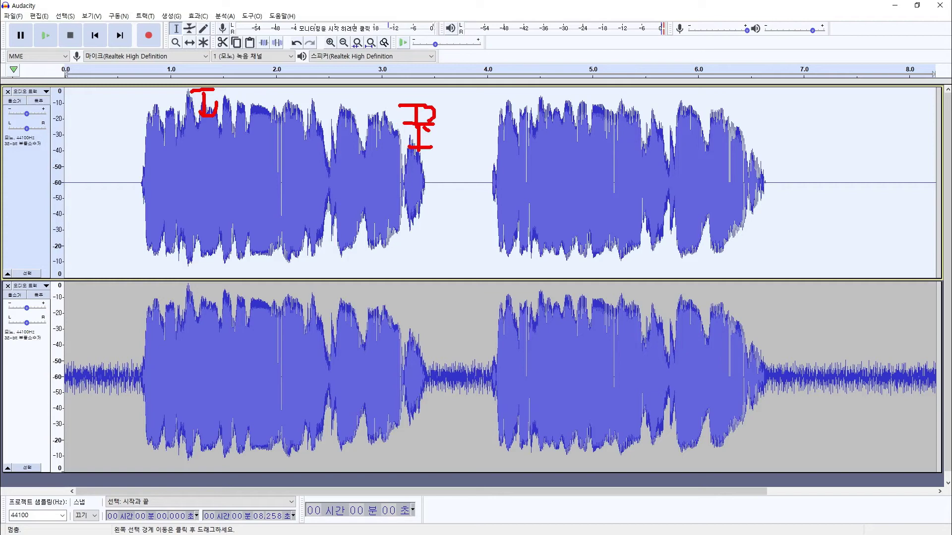
key(Escape)
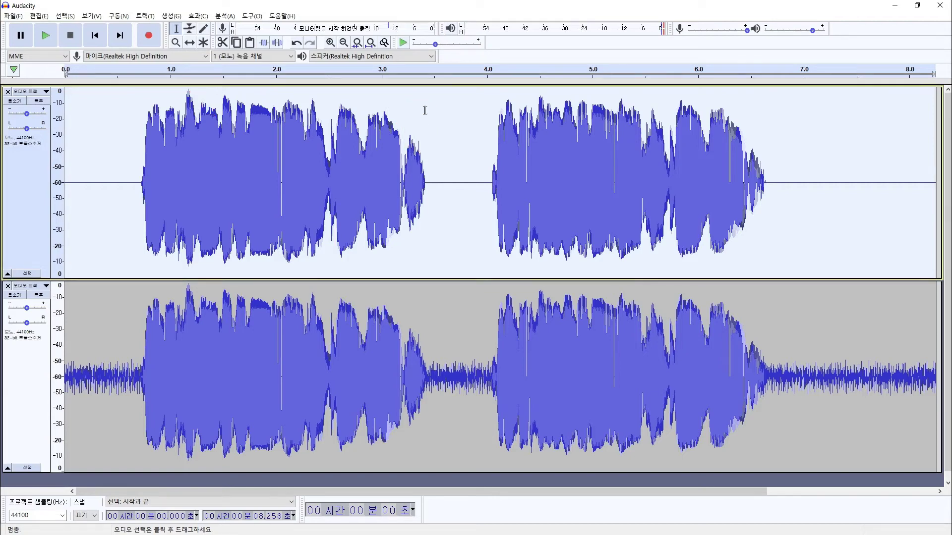
Compress the selected upper track with a -12 dB threshold, -40 dB noise floor and 2:1 ratio
click(198, 16)
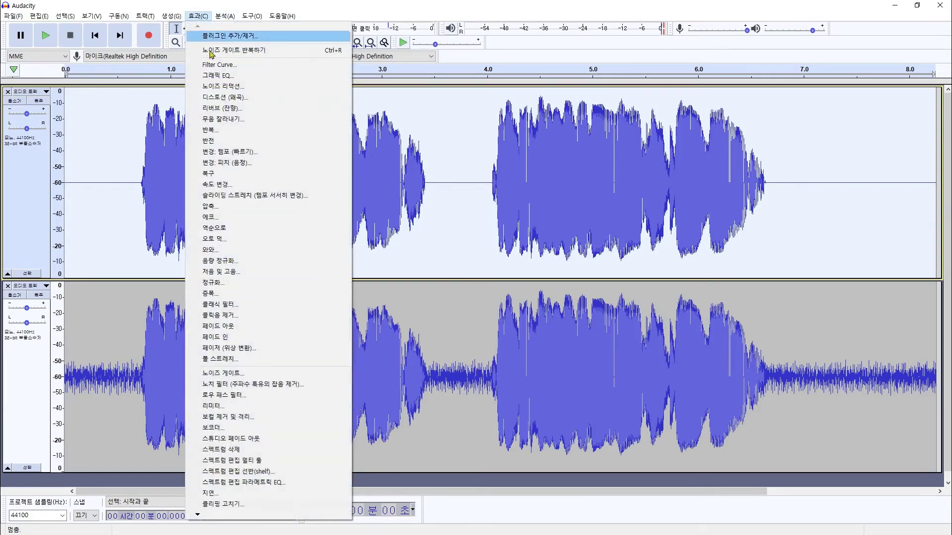
click(258, 206)
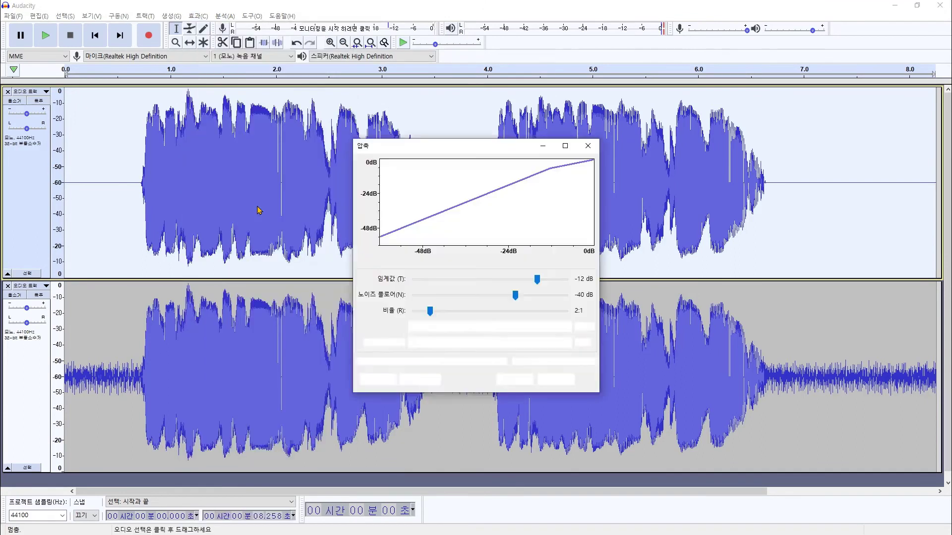
click(515, 380)
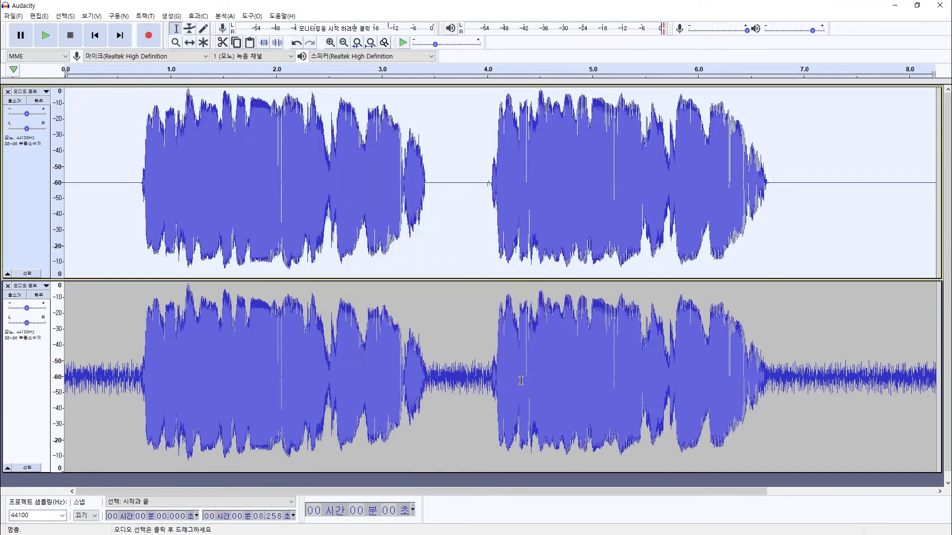
Mark the compressed track's peaks and waveform height along with the playback meter's 0 dB end, and clear the marks
click(445, 235)
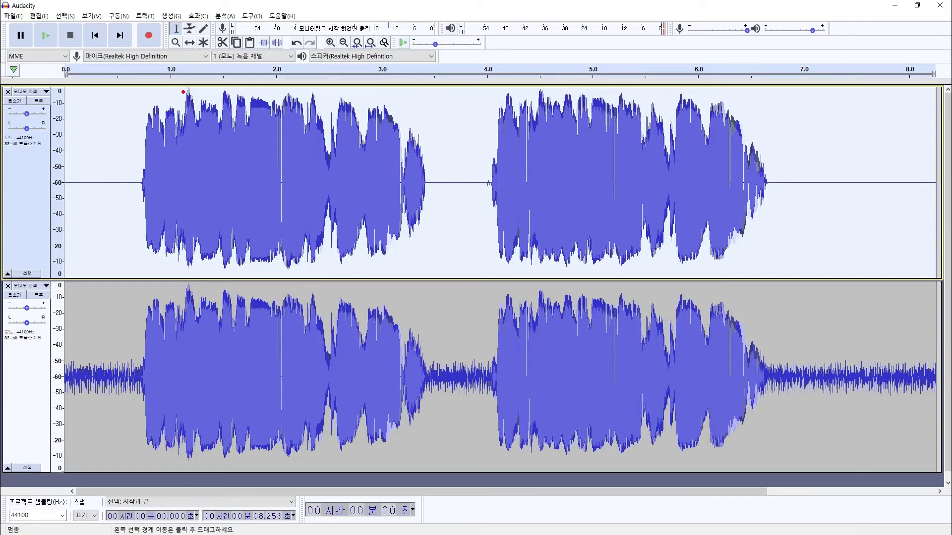
mouse_move(189, 97)
mouse_down()
mouse_move(202, 89)
mouse_move(196, 80)
mouse_move(178, 90)
mouse_move(199, 97)
mouse_up()
mouse_move(664, 38)
mouse_down()
mouse_move(659, 46)
mouse_move(660, 12)
mouse_move(669, 43)
mouse_up()
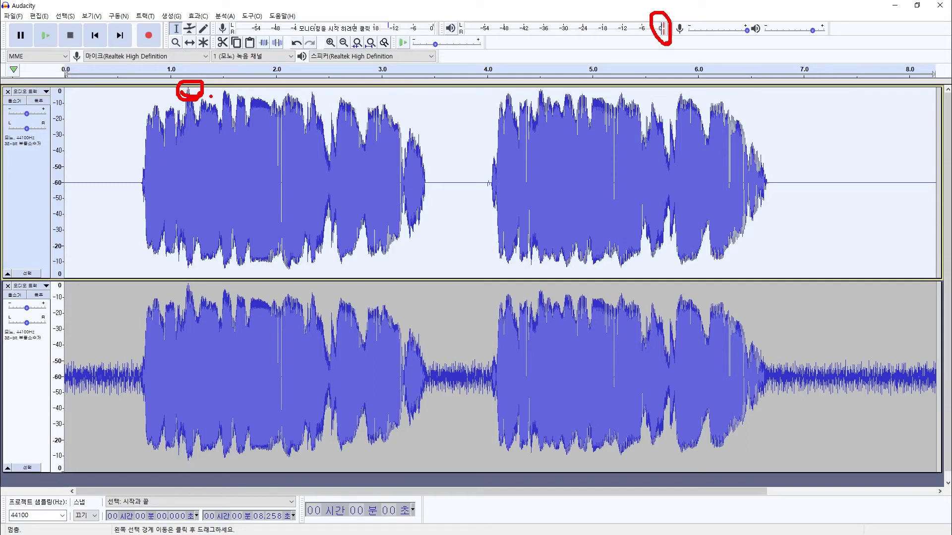
mouse_move(222, 93)
mouse_down()
mouse_move(243, 123)
mouse_move(249, 117)
mouse_up()
mouse_move(309, 96)
mouse_down()
mouse_move(345, 96)
mouse_move(324, 251)
mouse_move(345, 256)
mouse_up()
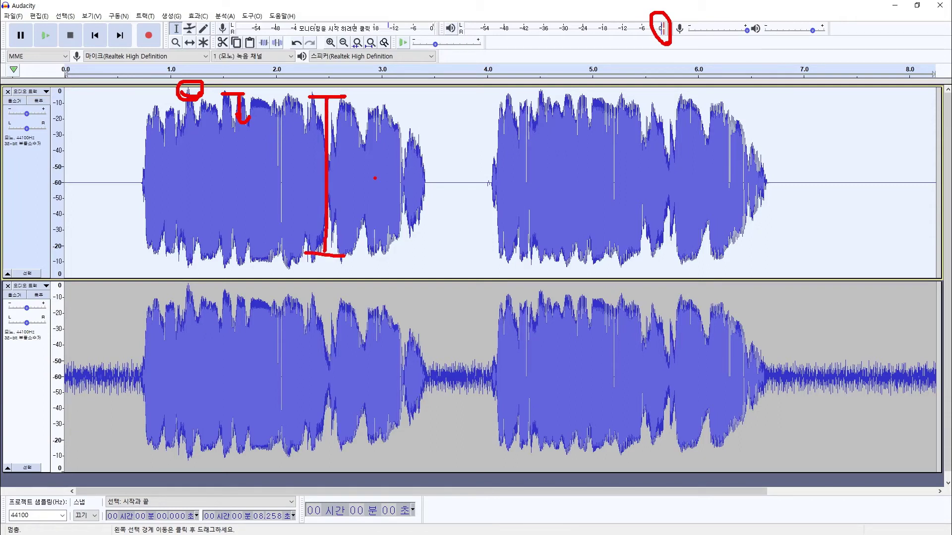
key(Escape)
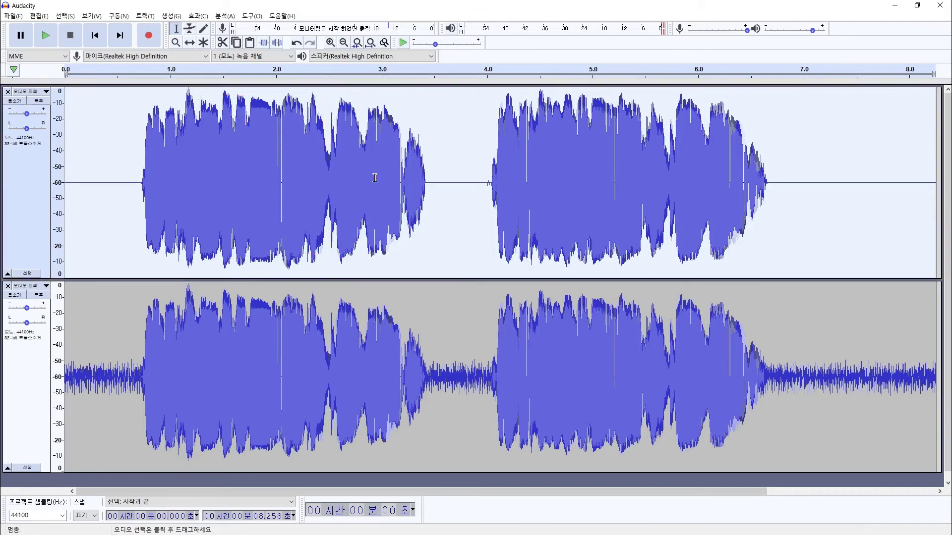
Normalize the upper track to a peak amplitude of -1.0 dB with DC offset removal
click(196, 19)
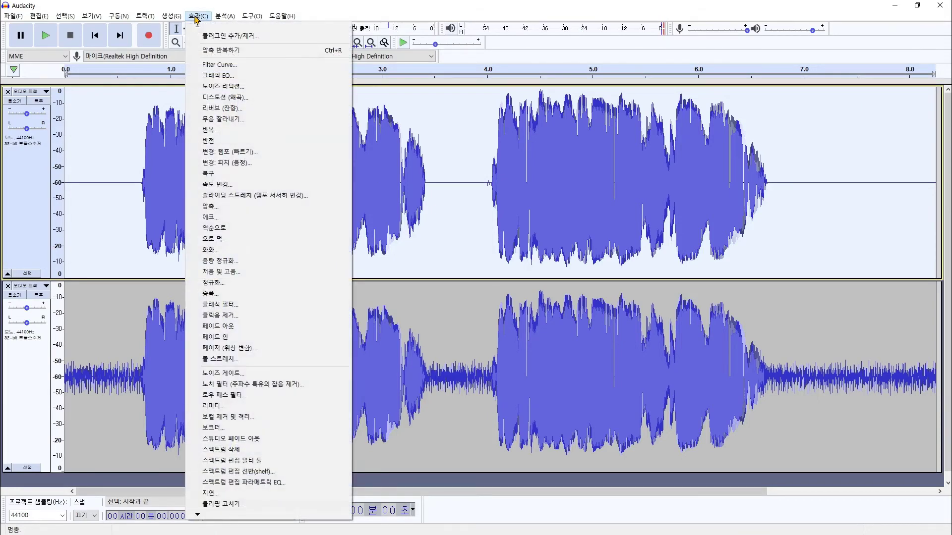
click(252, 283)
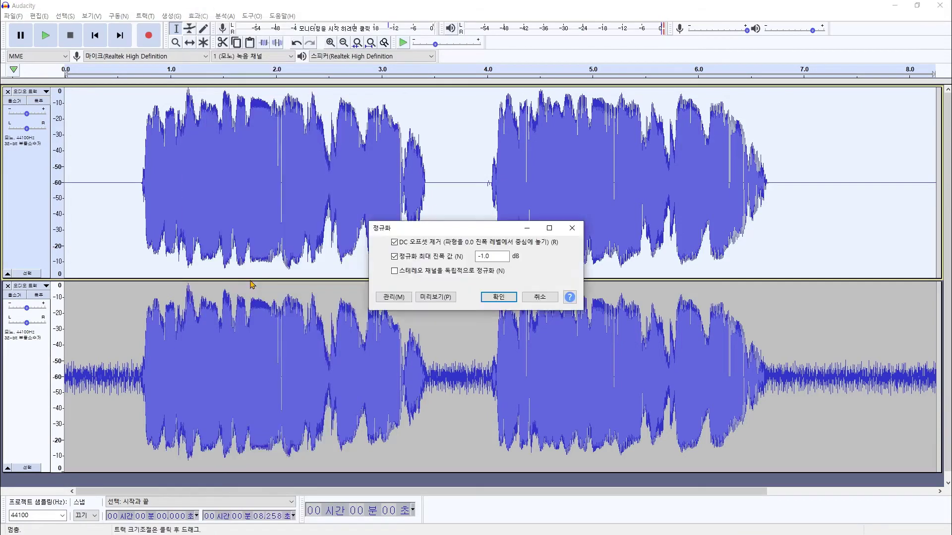
click(491, 298)
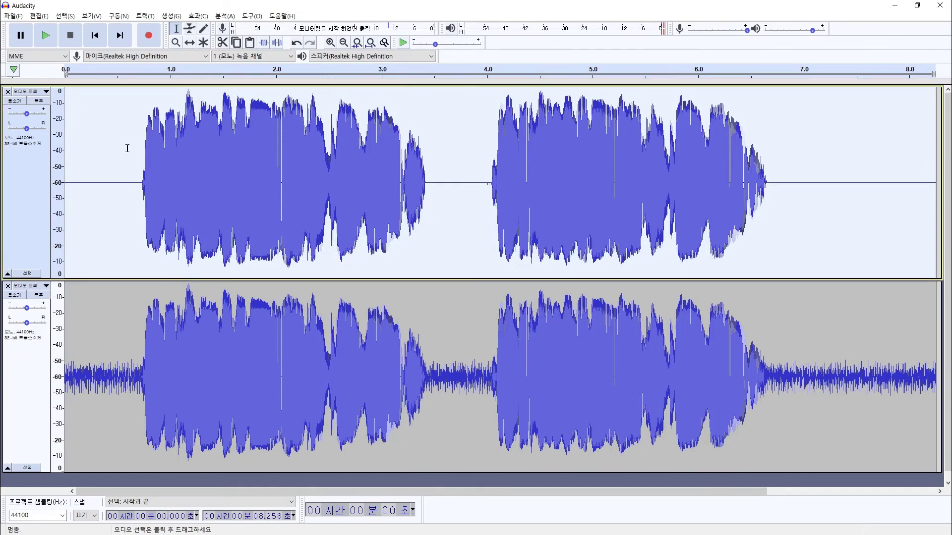
Place the playback cursor at the start of the lower unprocessed track and solo that track
click(127, 131)
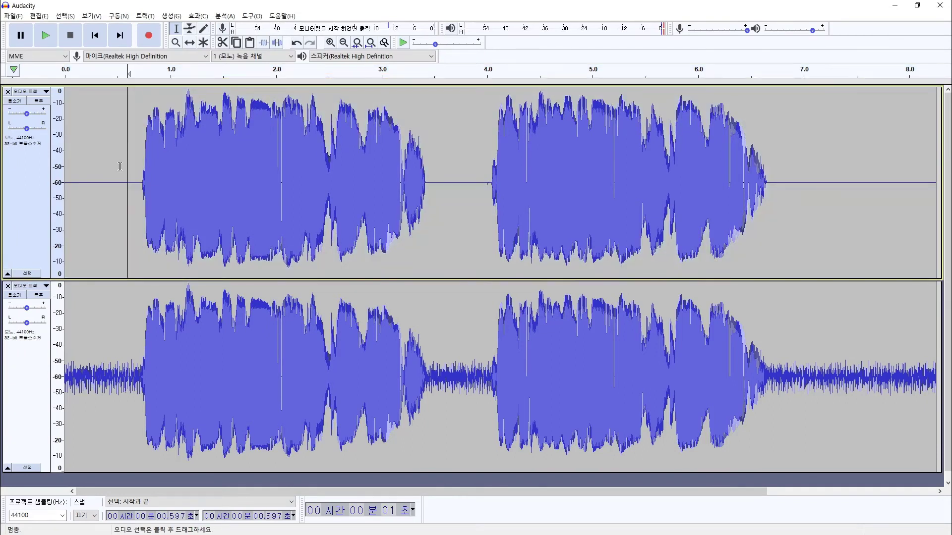
click(66, 333)
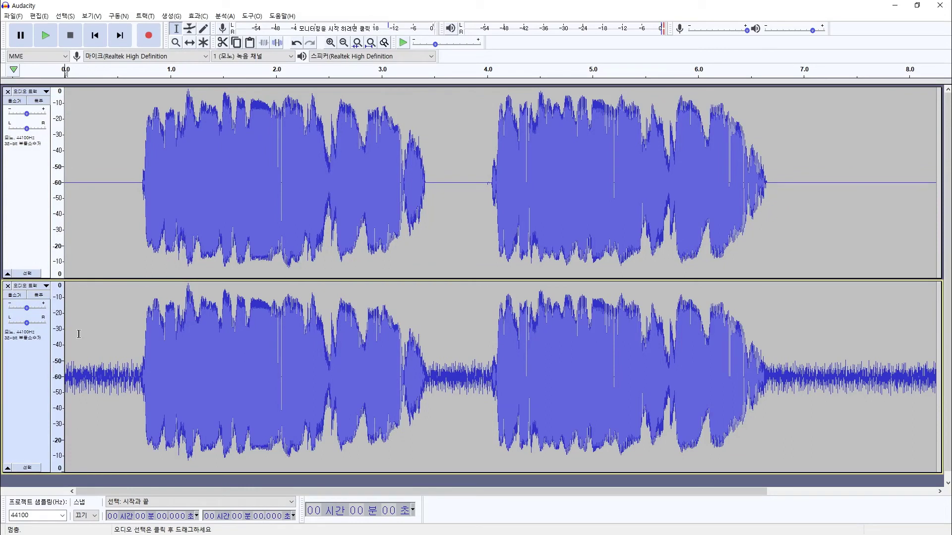
click(42, 296)
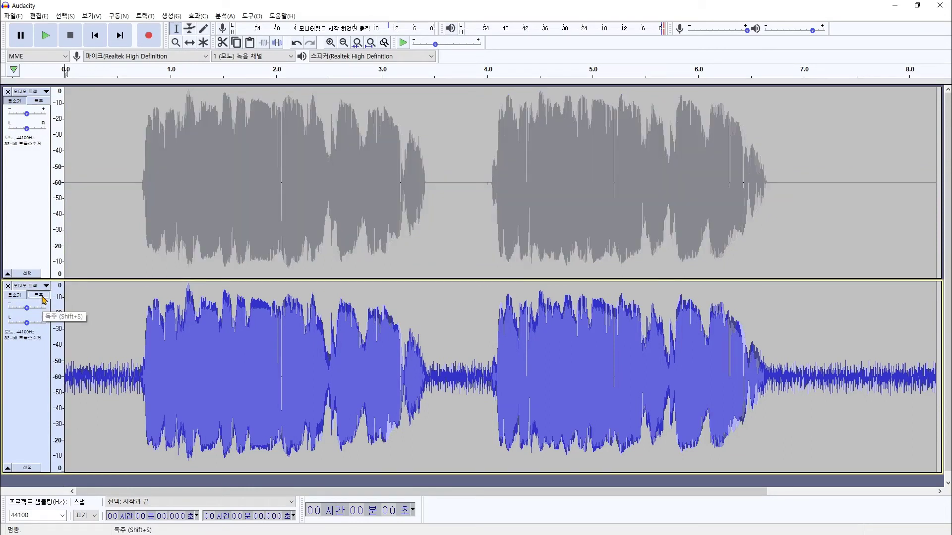
Play the soloed unprocessed track and, for comparison, the processed upper track soloed from 0.150 s, and turn the solo off
key(space)
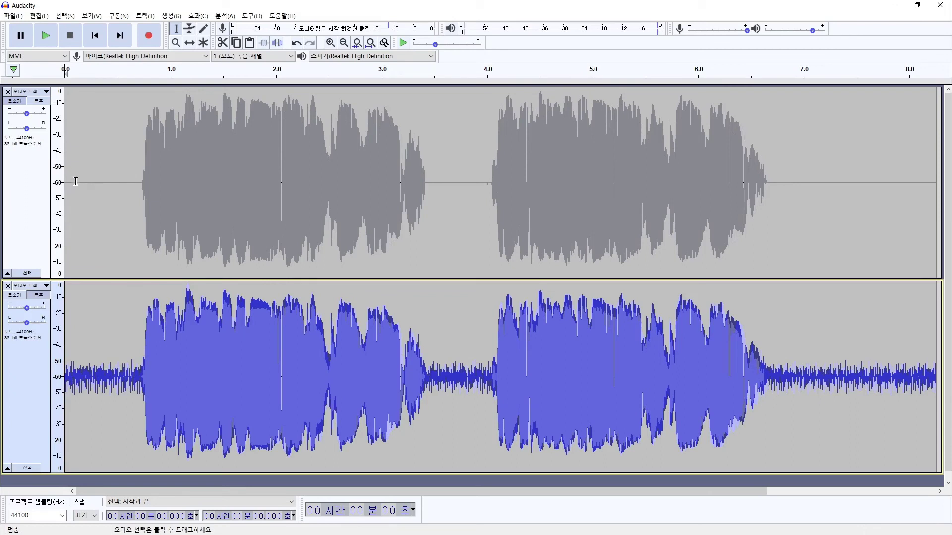
click(39, 119)
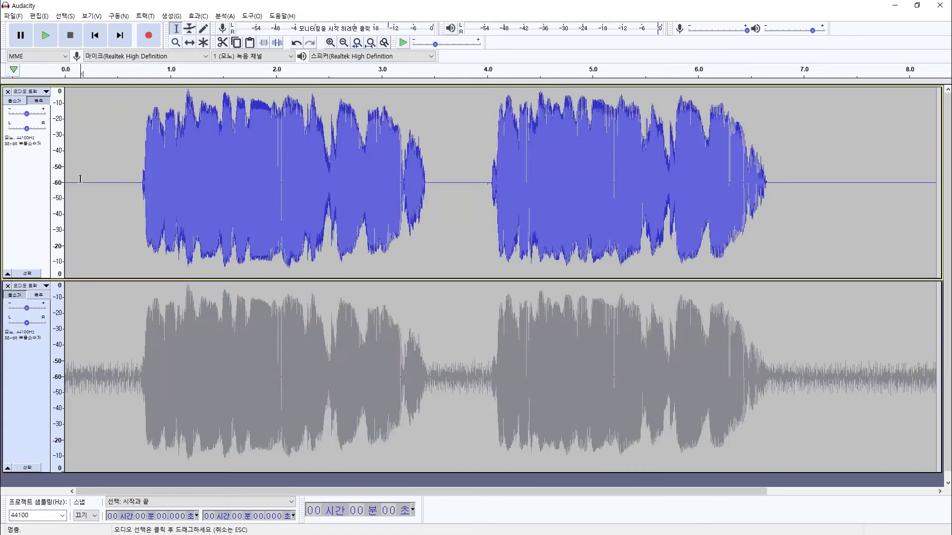
click(81, 180)
key(space)
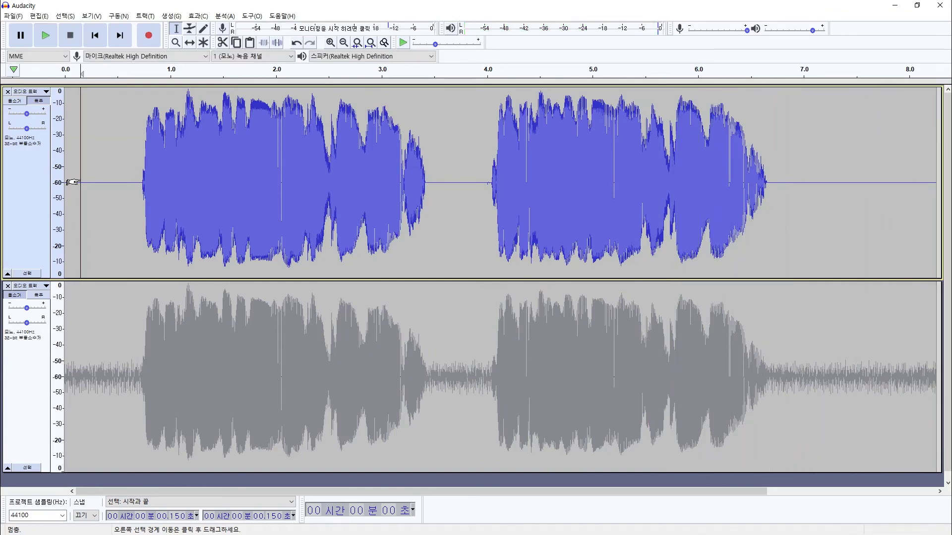
click(44, 103)
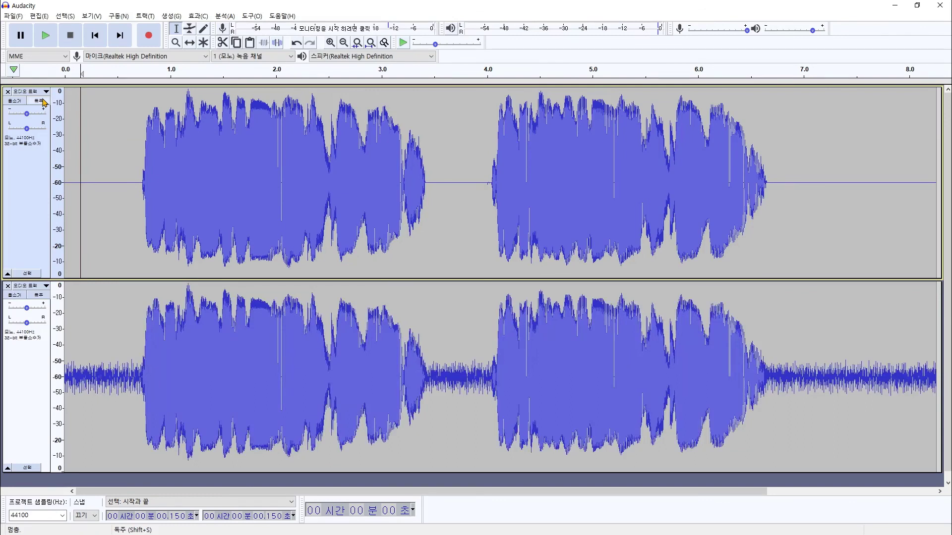
Compare the lead-in before the voice by selecting it on the upper and lower tracks in turn, and clear the selection
drag(77, 184, 127, 188)
drag(81, 375, 125, 377)
drag(79, 183, 122, 183)
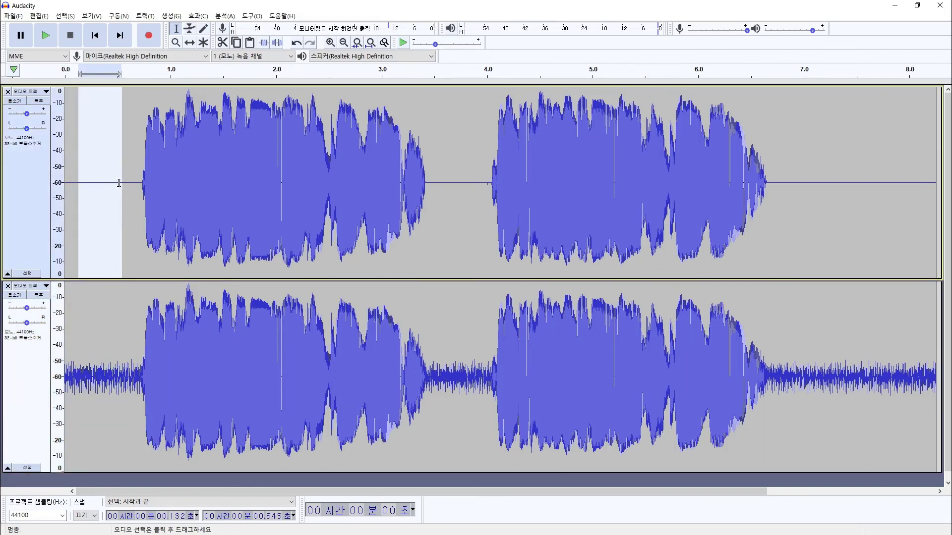
click(184, 183)
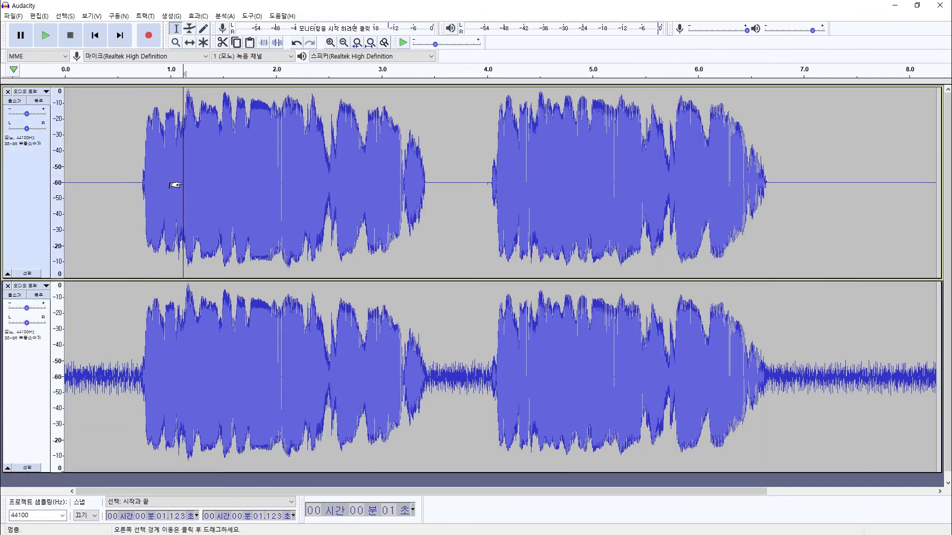